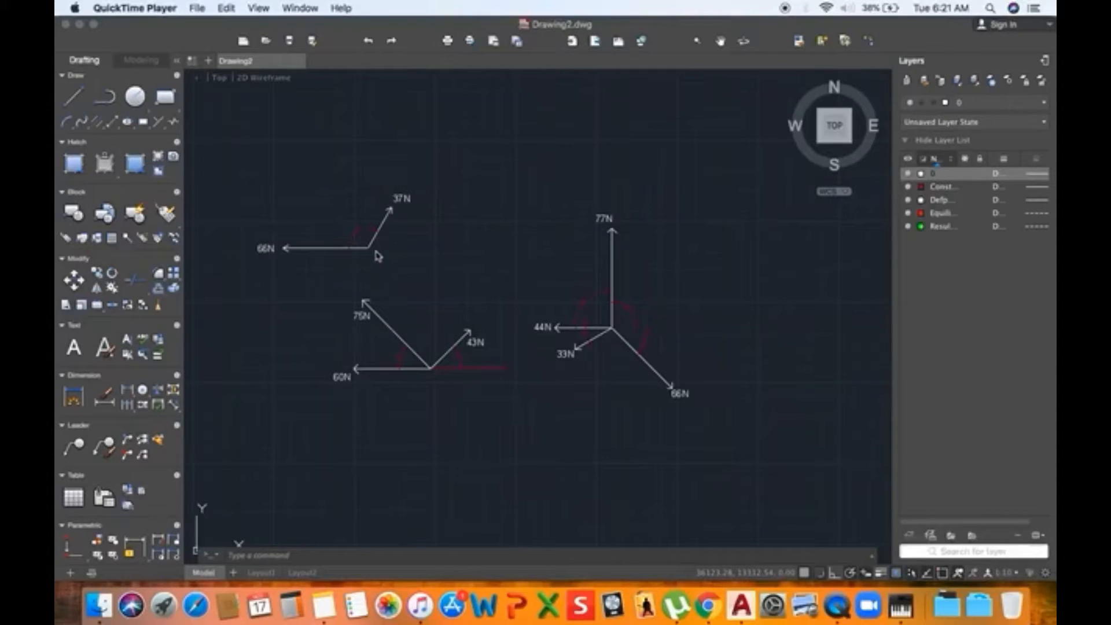
Examine the two-force diagram with the 66N and 37N vectors, including the common point where they meet
click(331, 254)
click(343, 270)
middle_drag(354, 244, 429, 250)
click(506, 186)
click(307, 270)
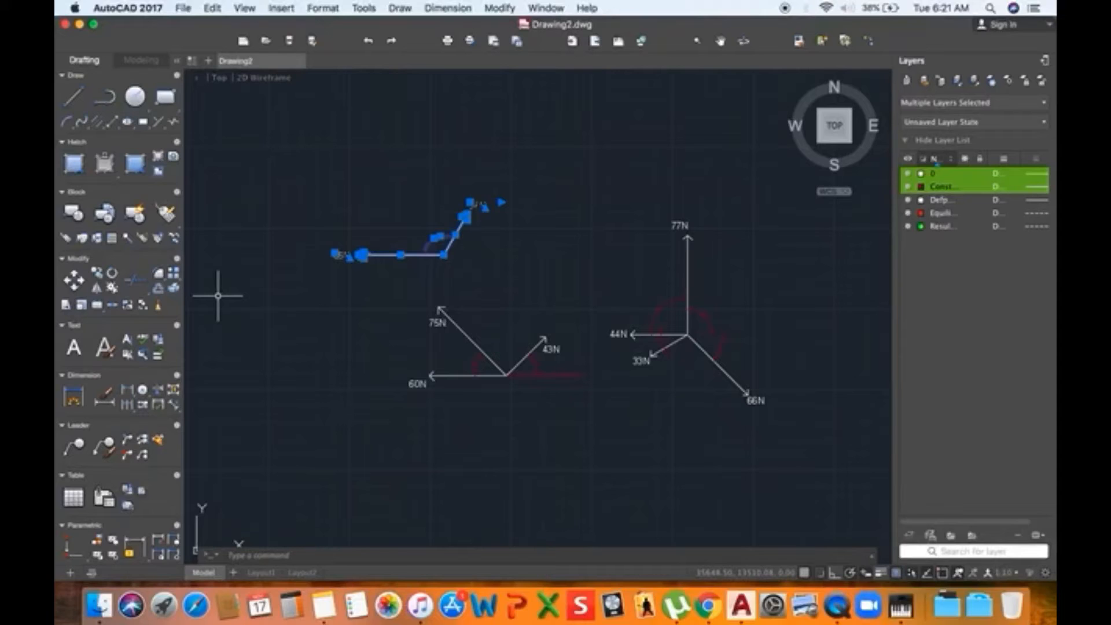
key(Escape)
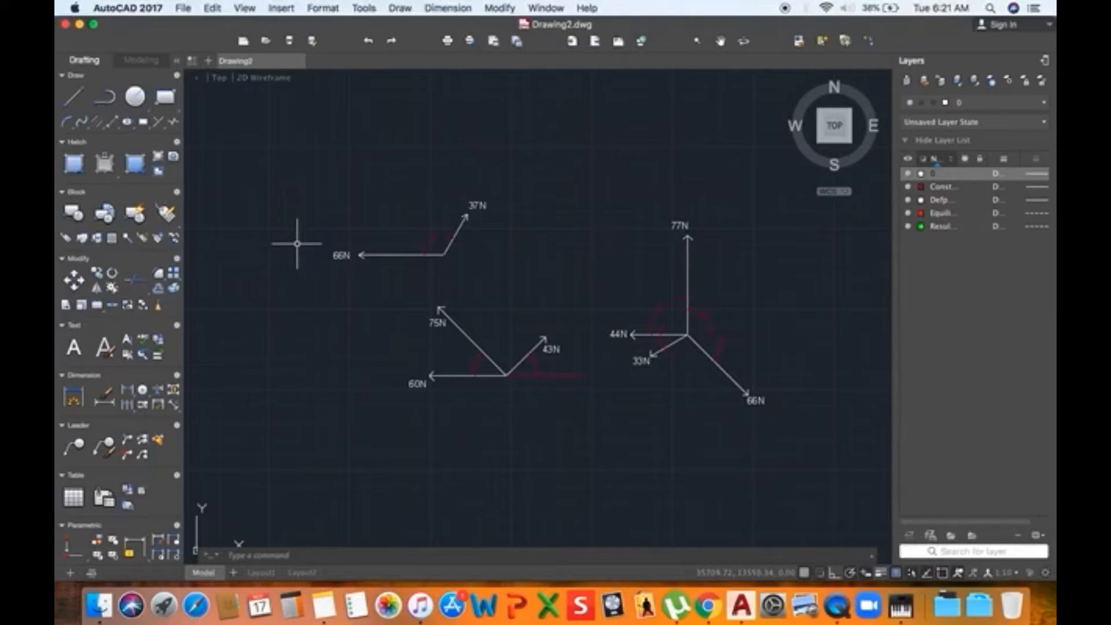
scroll(356, 250, up, 2)
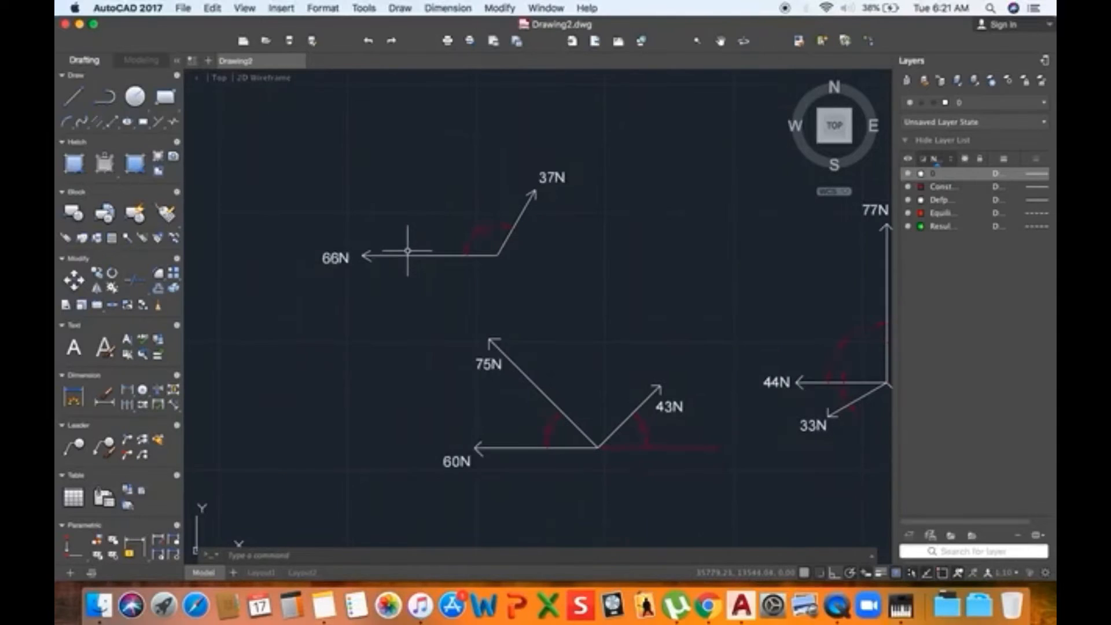
scroll(501, 248, up, 4)
scroll(488, 256, down, 4)
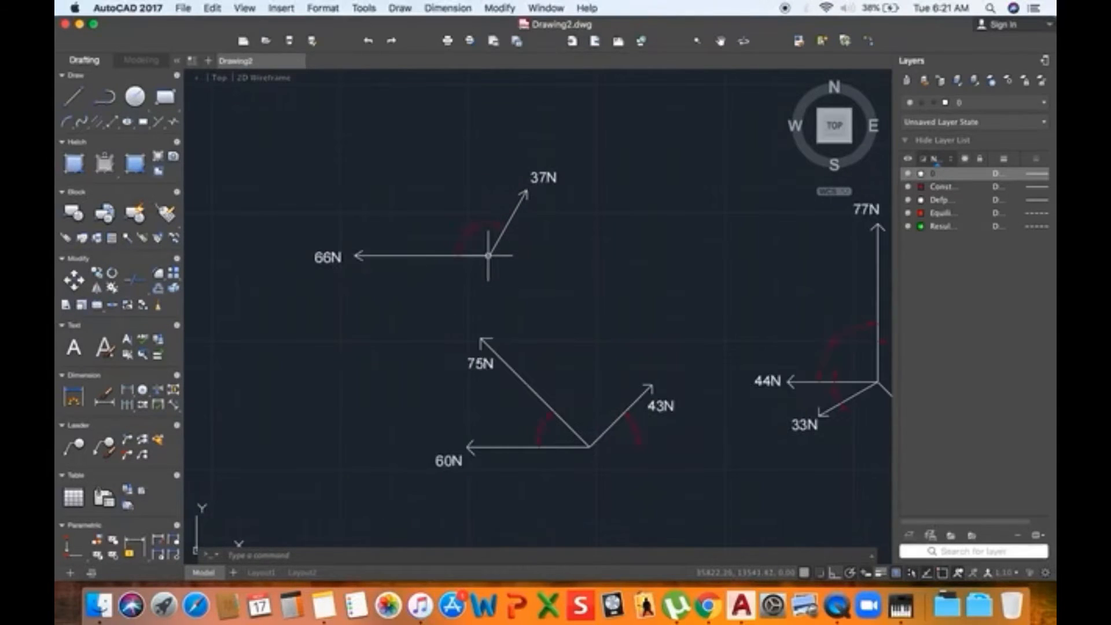
click(489, 255)
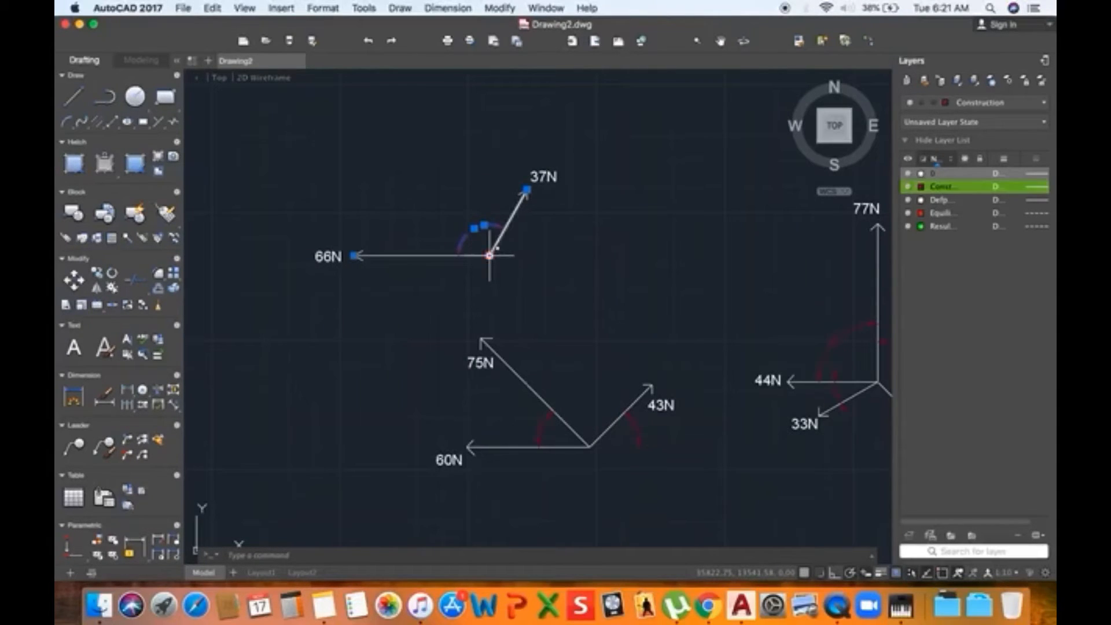
key(Escape)
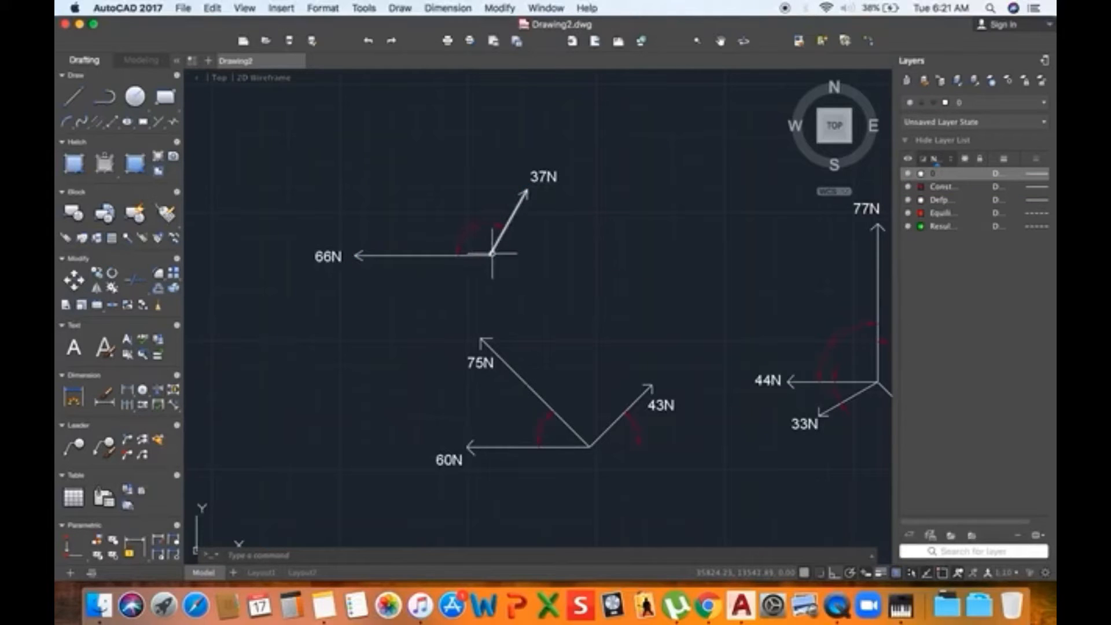
scroll(488, 259, up, 3)
scroll(486, 261, up, 3)
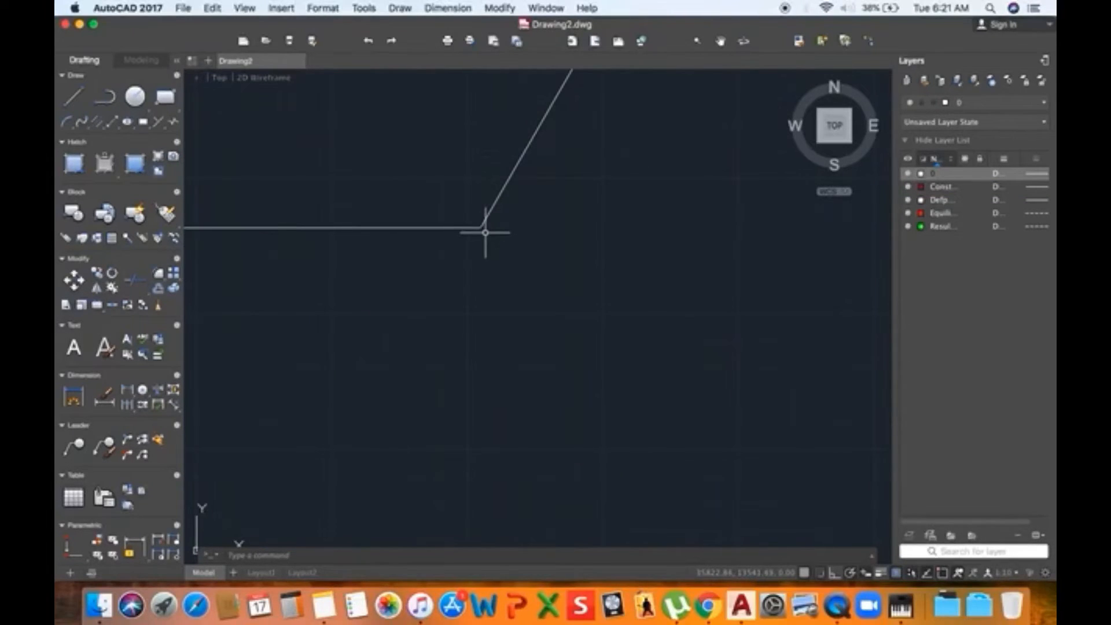
scroll(471, 225, down, 3)
middle_drag(471, 226, 491, 275)
scroll(489, 270, down, 10)
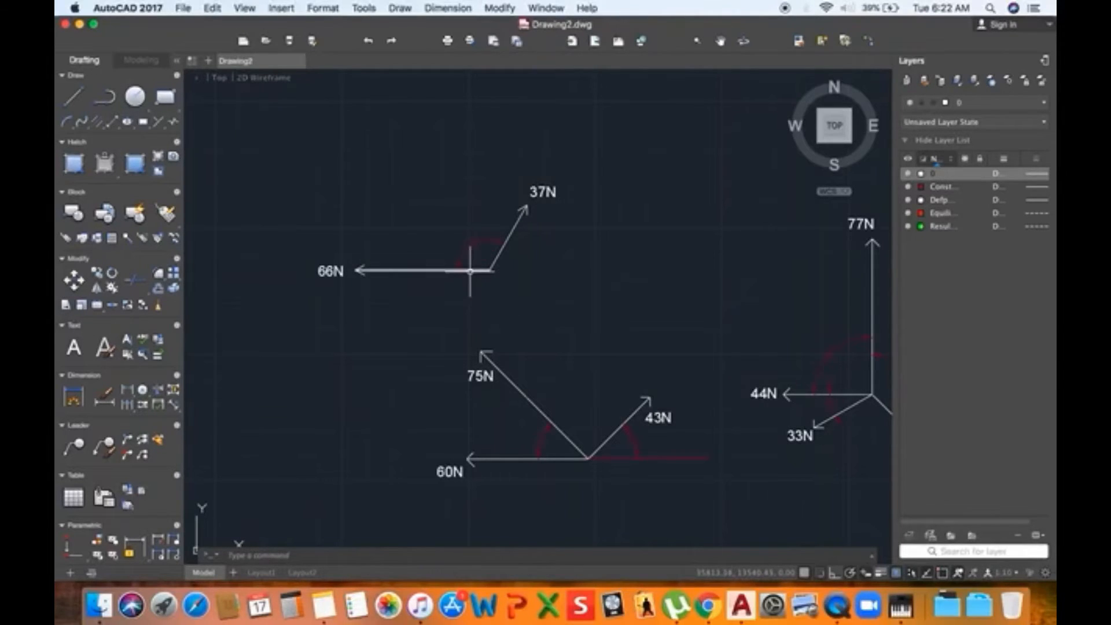
middle_drag(471, 273, 482, 288)
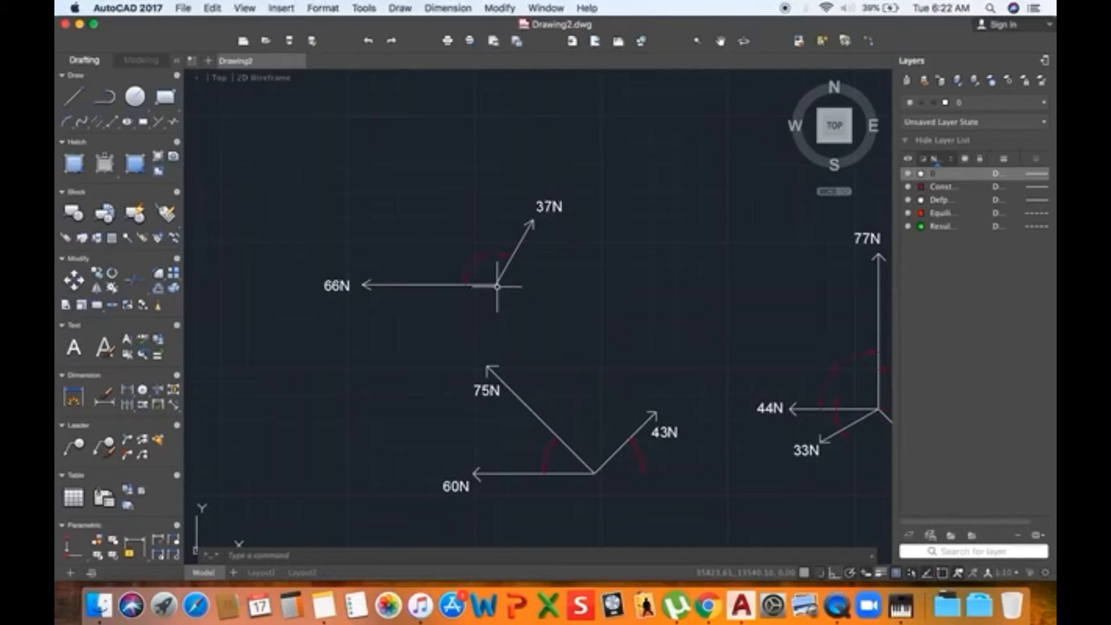
middle_drag(497, 285, 496, 272)
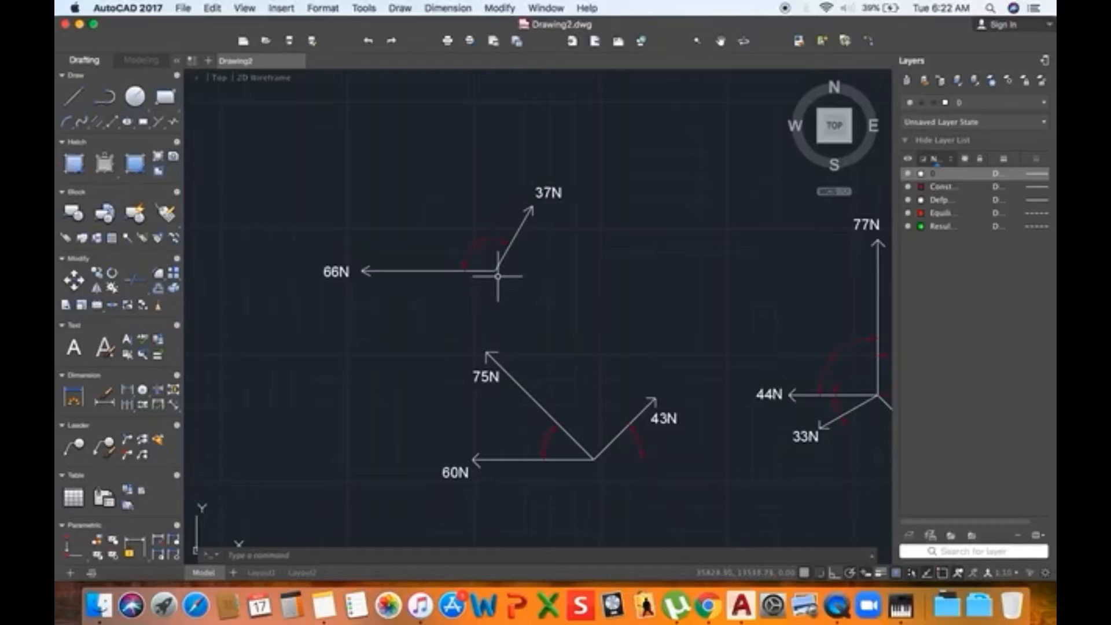
mouse_move(462, 258)
middle_down()
mouse_move(465, 273)
mouse_move(421, 292)
mouse_move(454, 306)
middle_up()
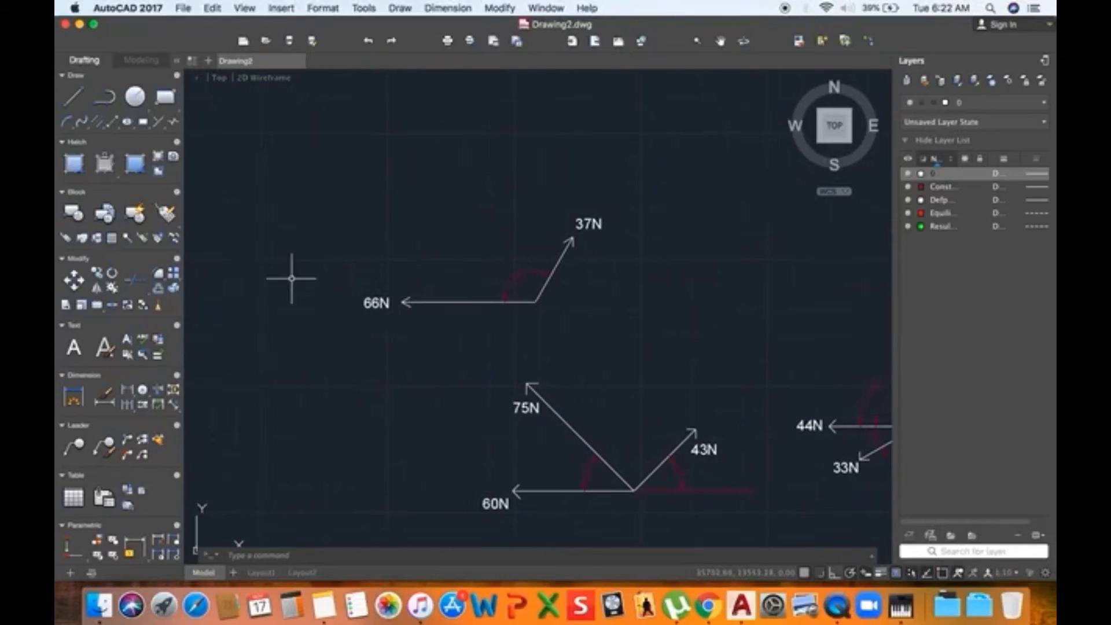
Draw a horizontal line 66 units long, running leftward at 180°, in the empty space above the 66N/37N diagram
click(71, 98)
middle_drag(303, 154, 323, 243)
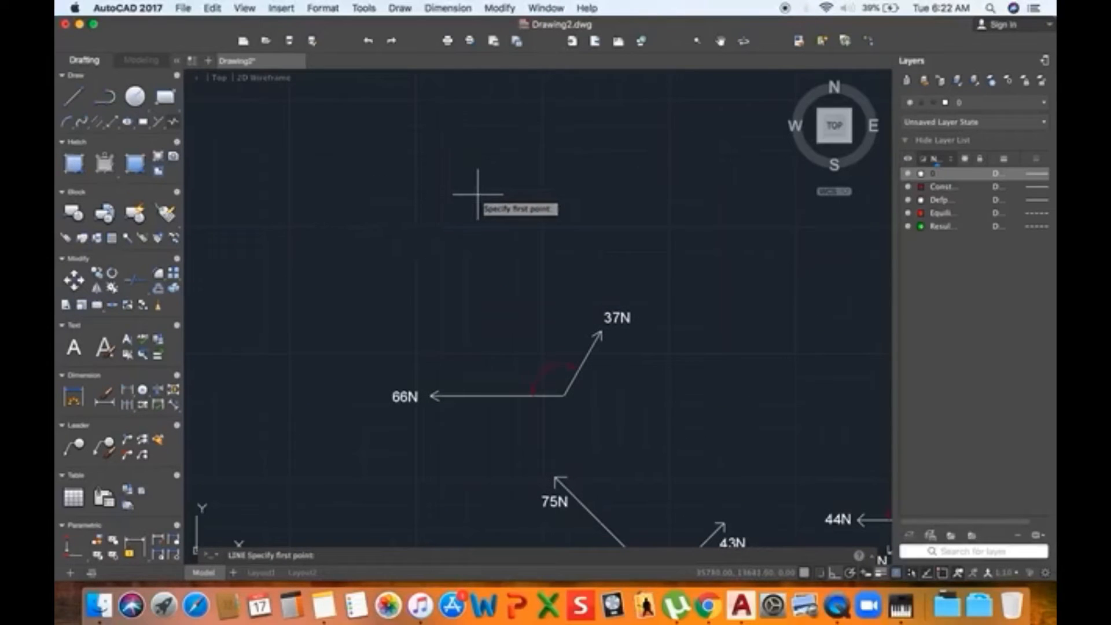
middle_drag(476, 191, 490, 236)
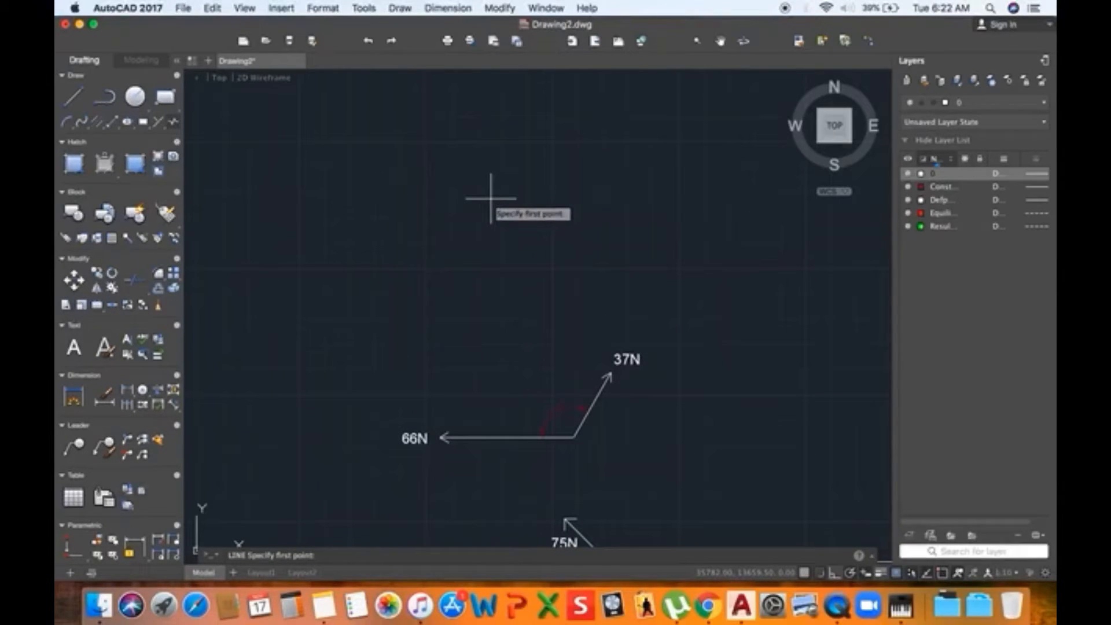
click(491, 198)
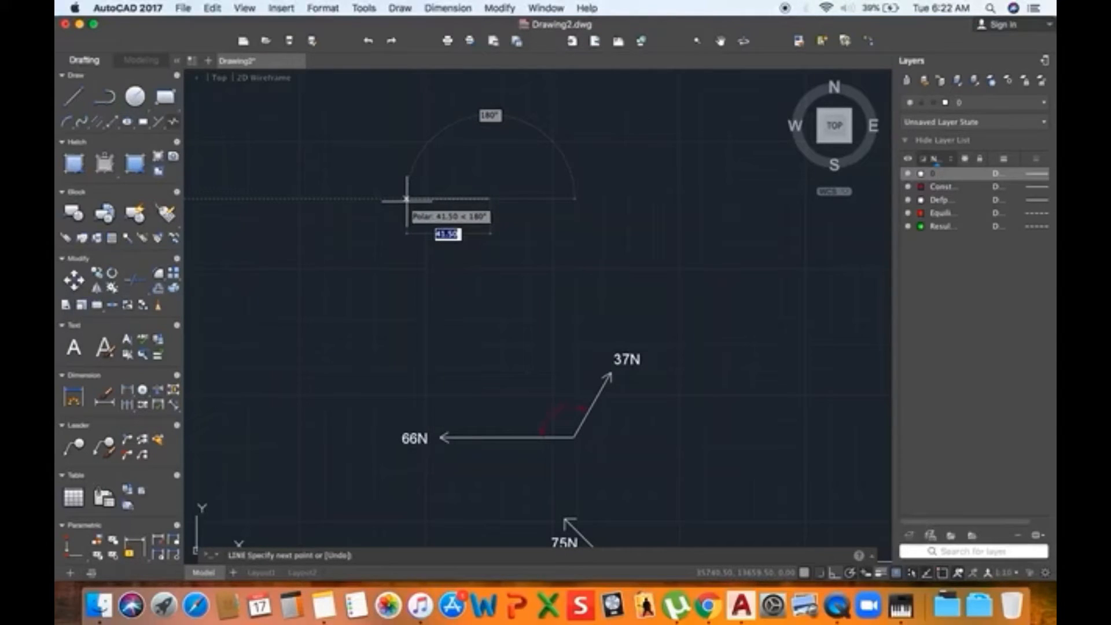
text(66)
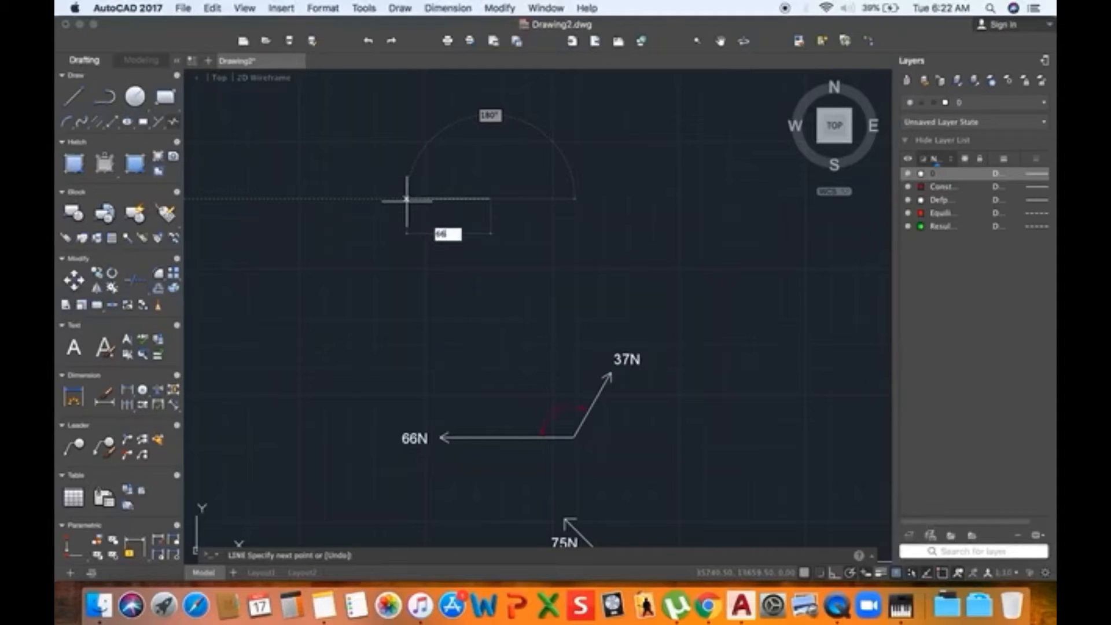
key(Return)
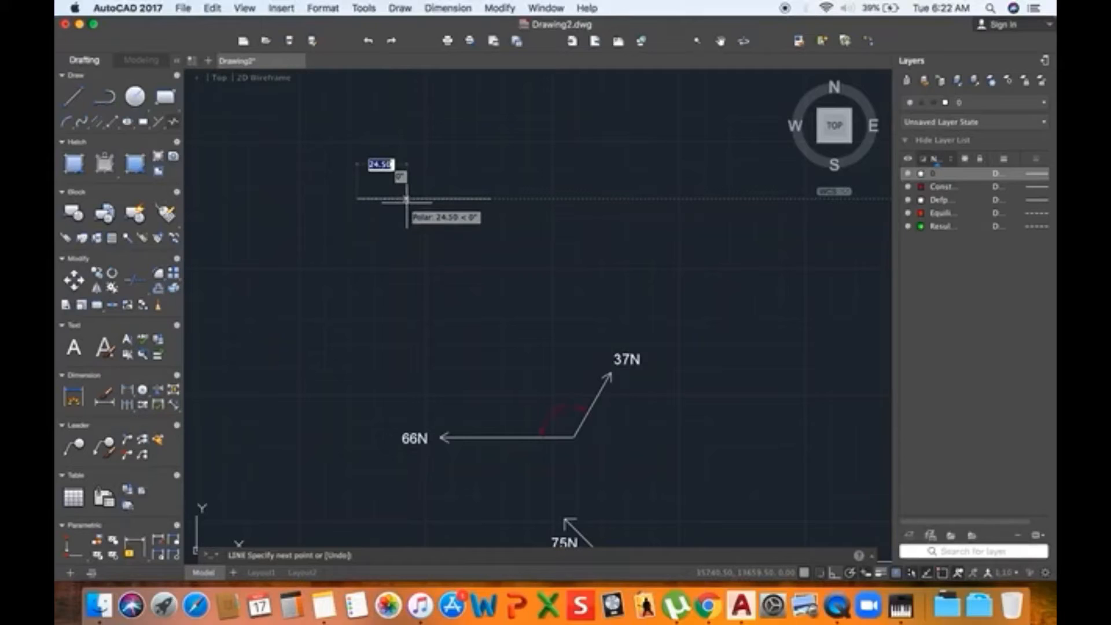
key(Escape)
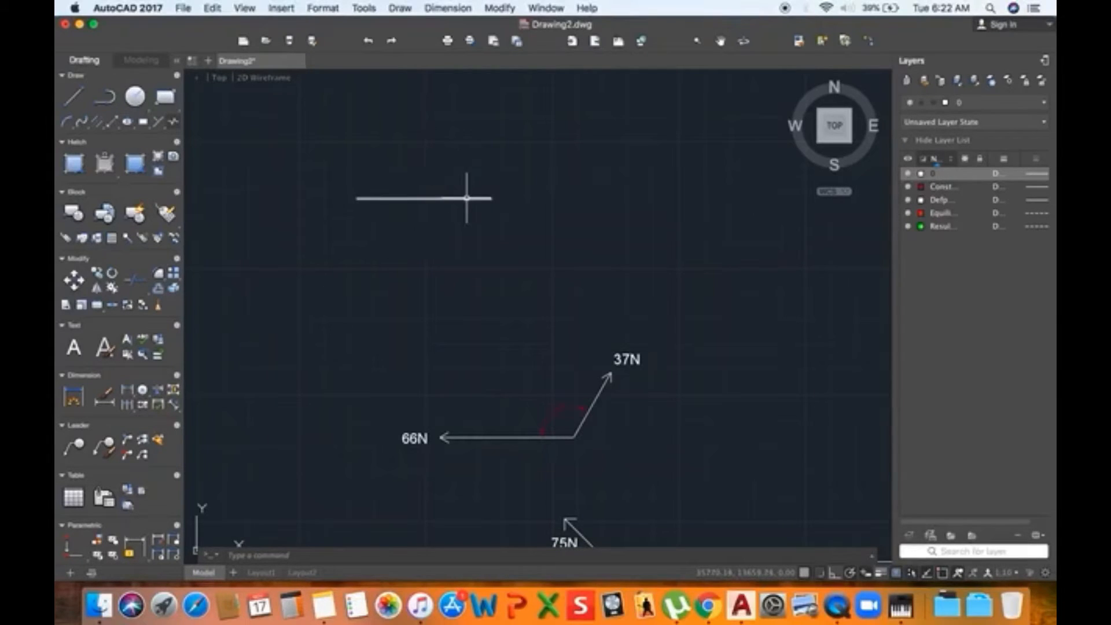
Set the polar tracking angle increment to 30 degrees
middle_drag(469, 196, 488, 201)
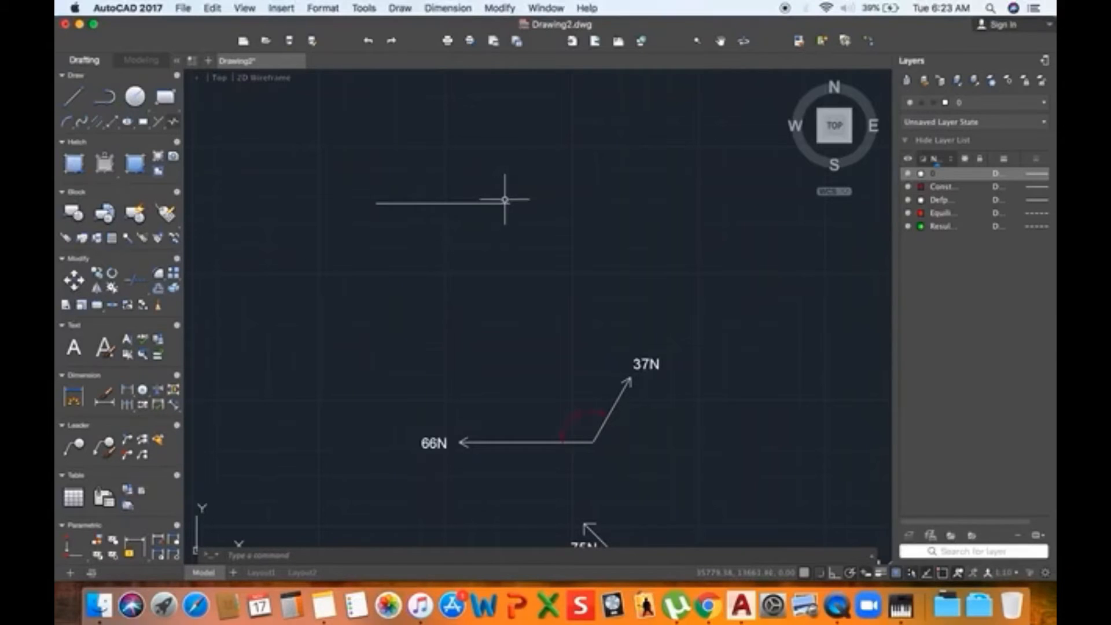
middle_drag(503, 199, 515, 206)
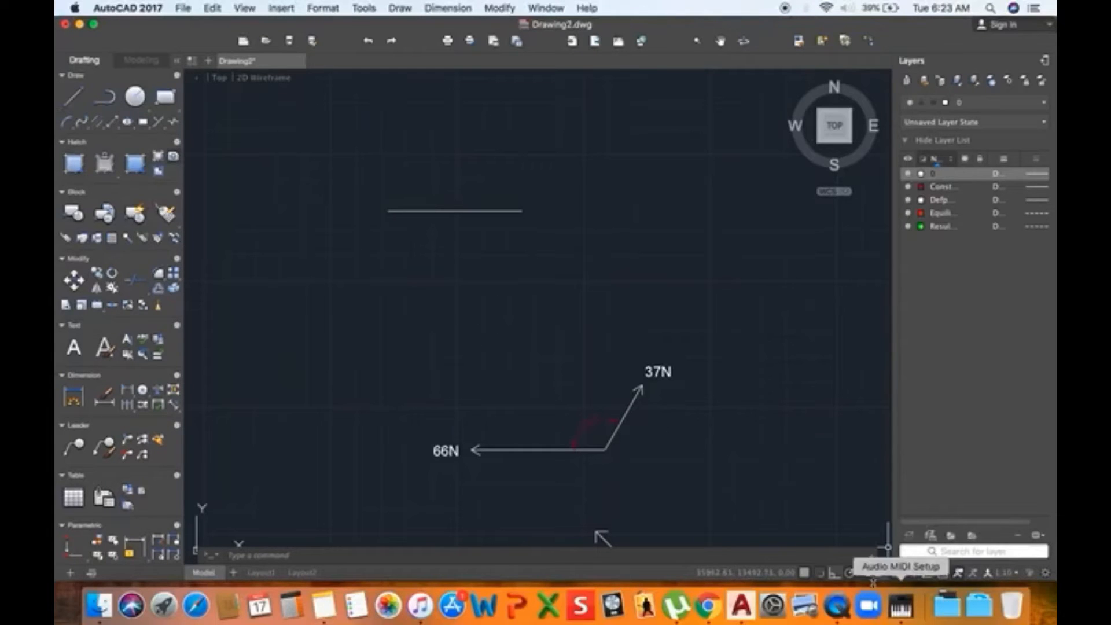
click(853, 573)
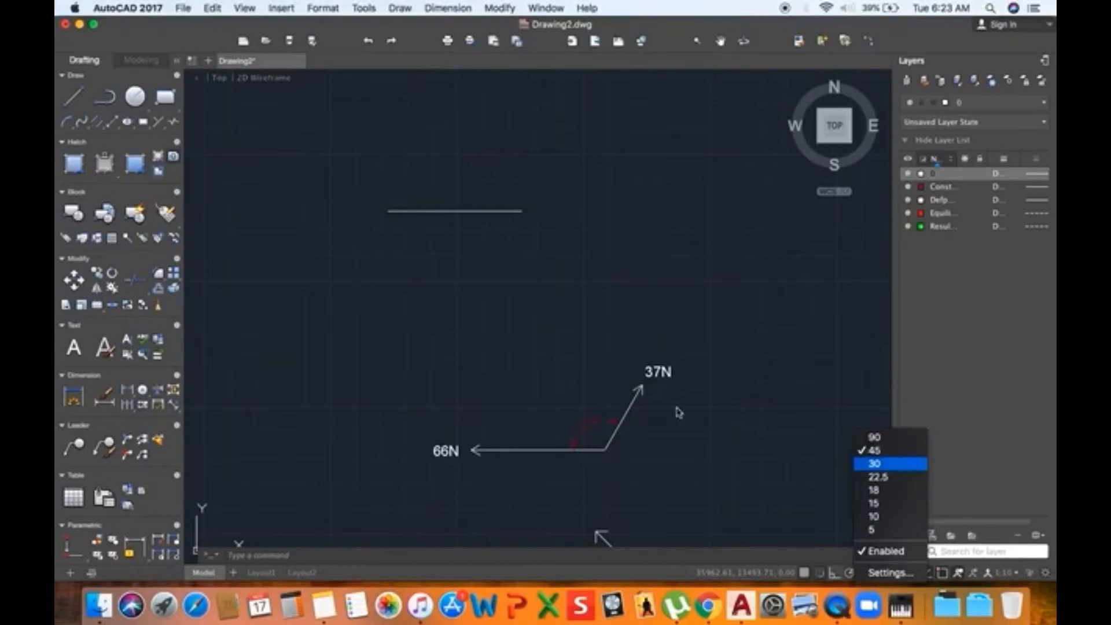
click(890, 463)
Draw a line 37 units long at 60° upward from the right end of the 66-unit horizontal line
text(l)
key(Return)
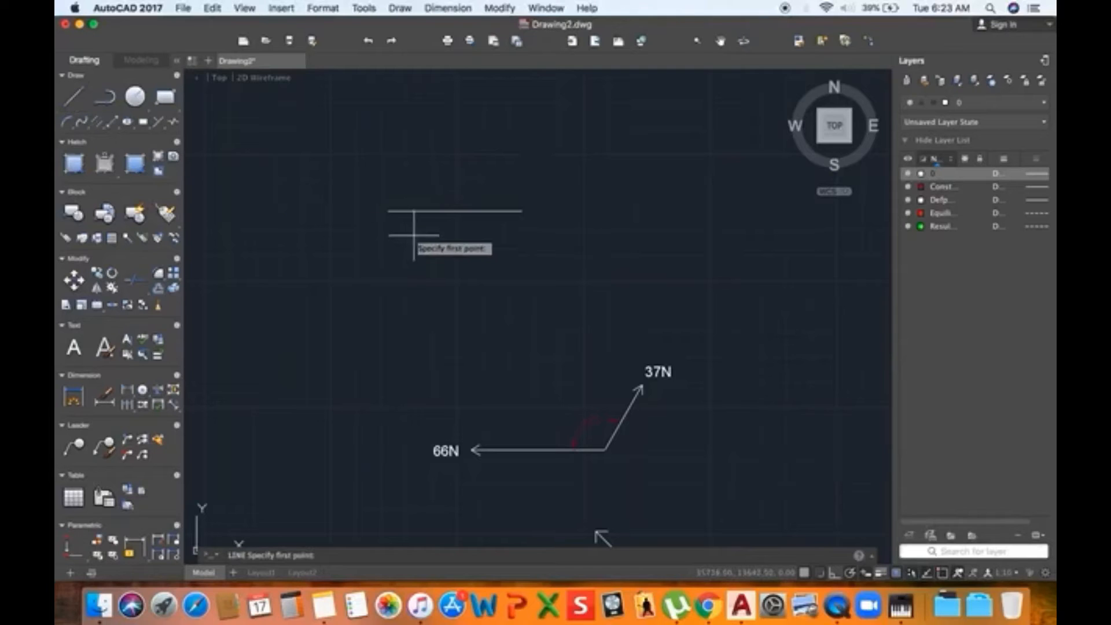
middle_drag(414, 235, 393, 263)
click(501, 239)
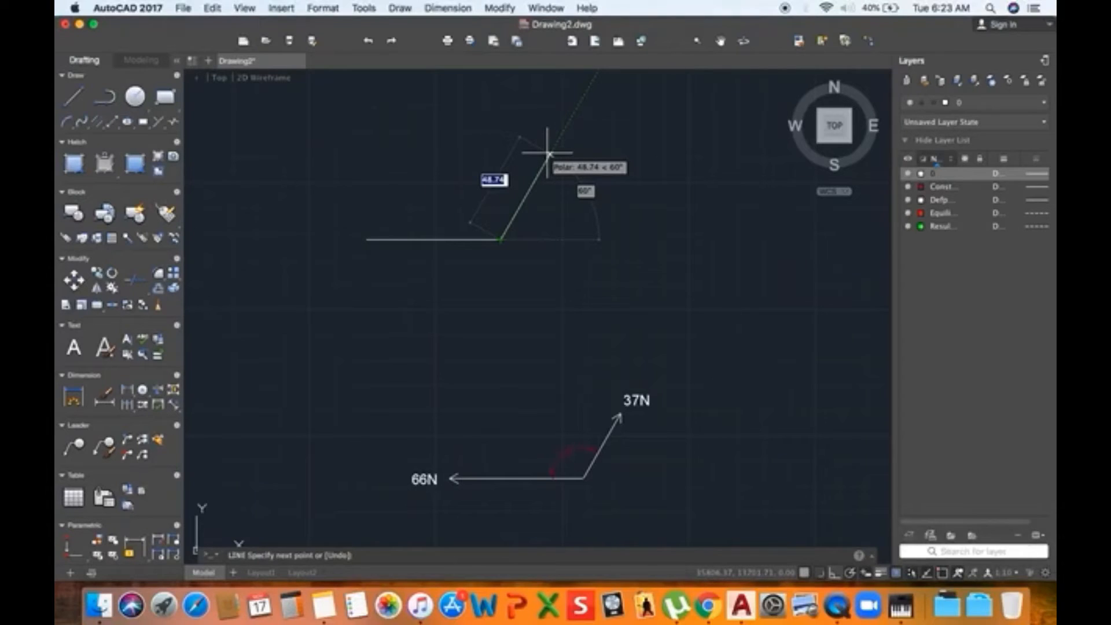
text(3)
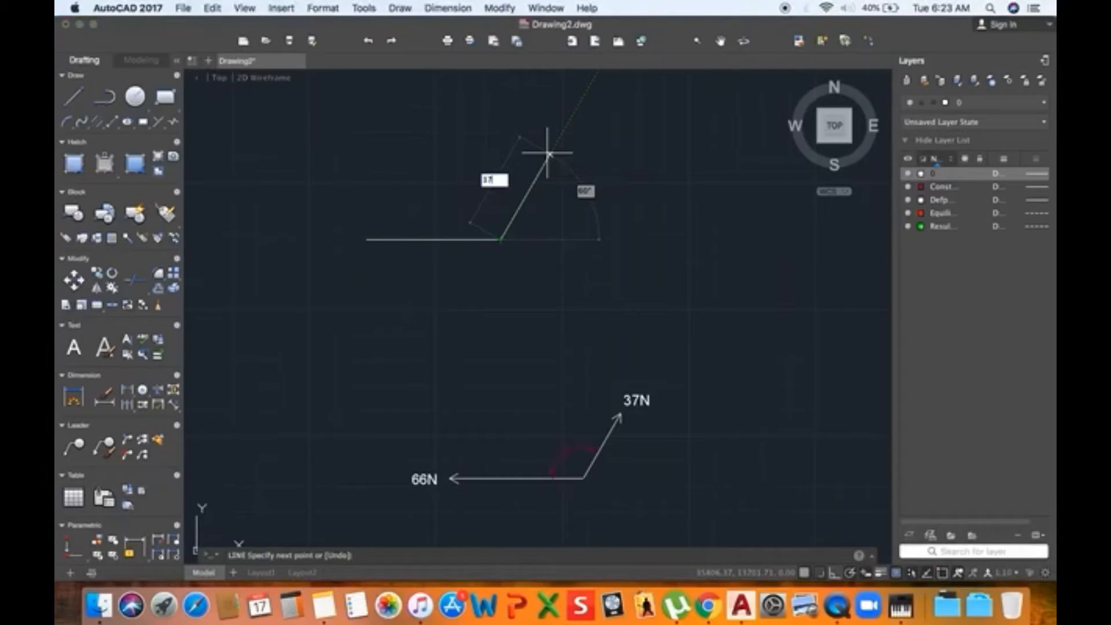
text(7)
key(Return)
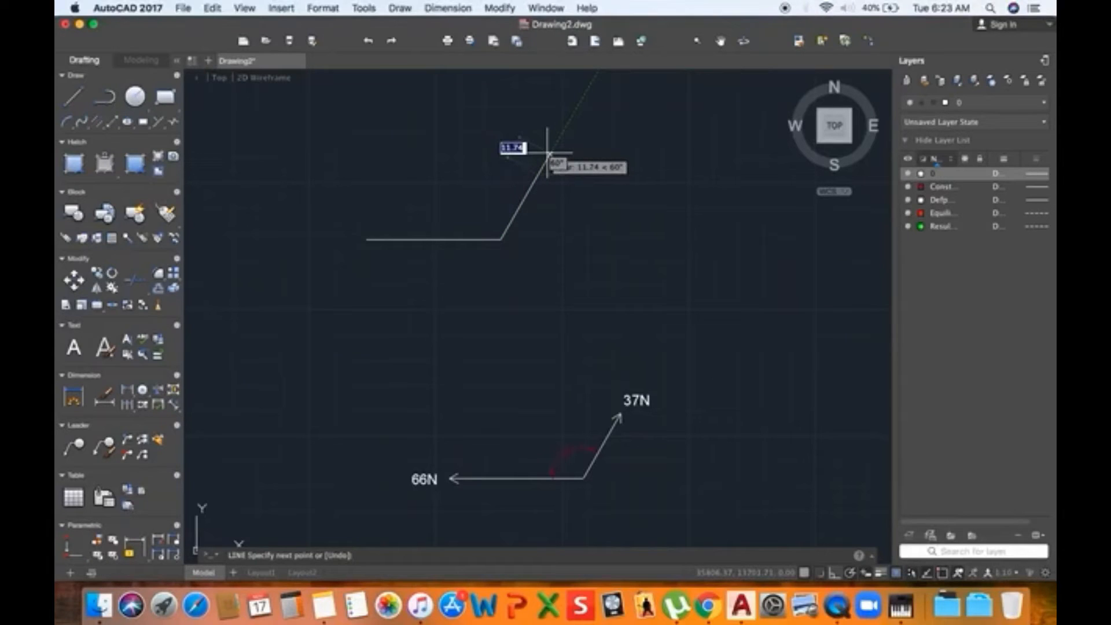
key(Return)
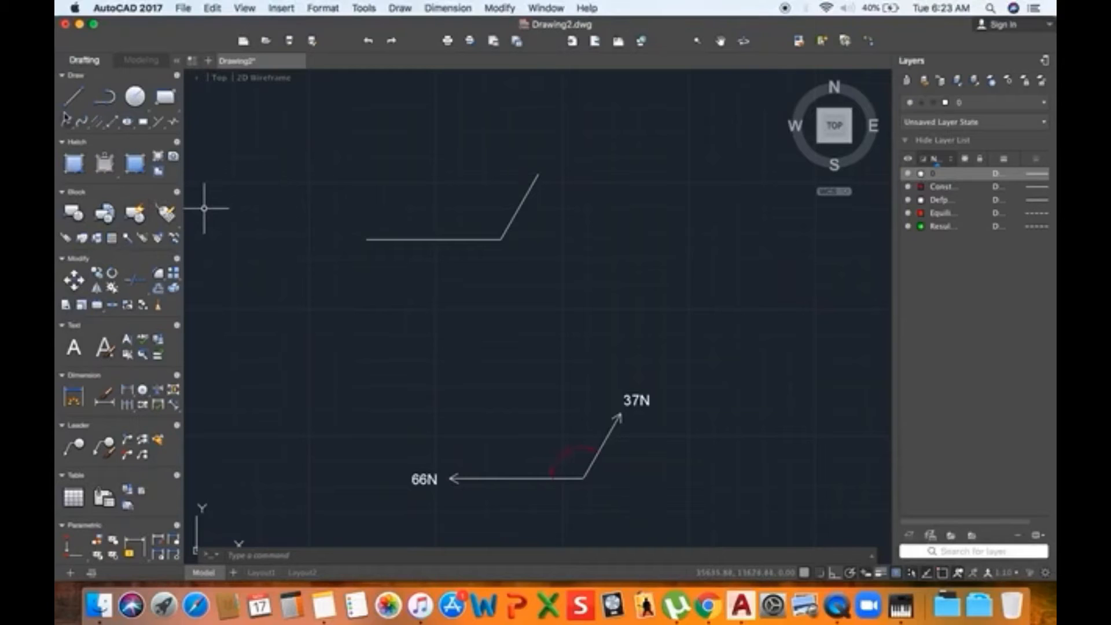
Add an arrowhead of two short slanted lines at the left end of the 66-unit horizontal line
click(73, 95)
scroll(382, 244, up, 4)
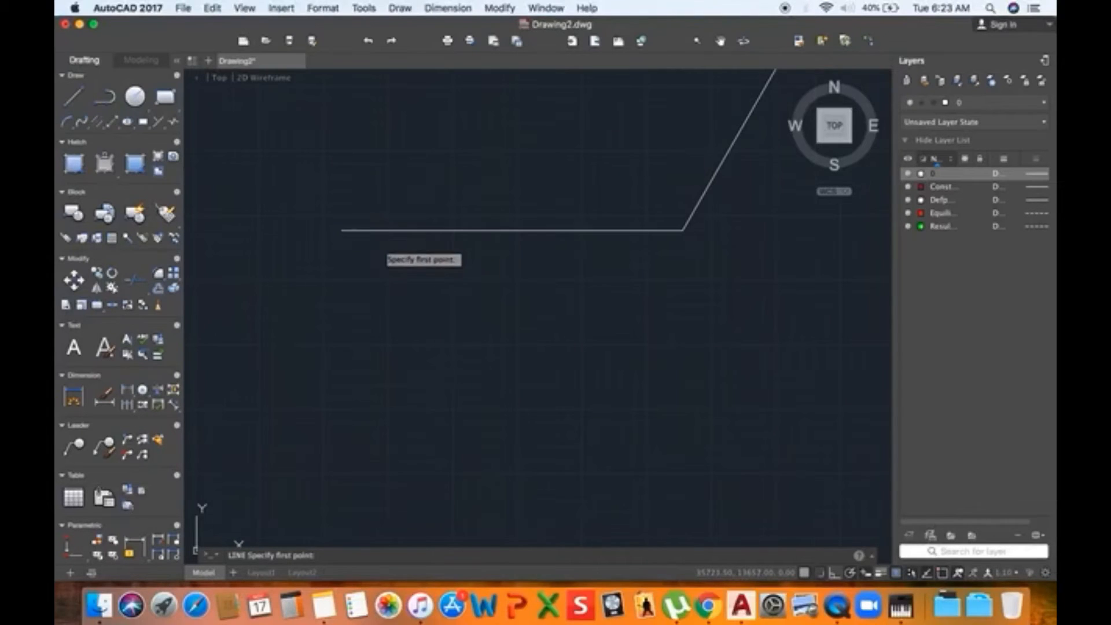
click(342, 230)
click(358, 220)
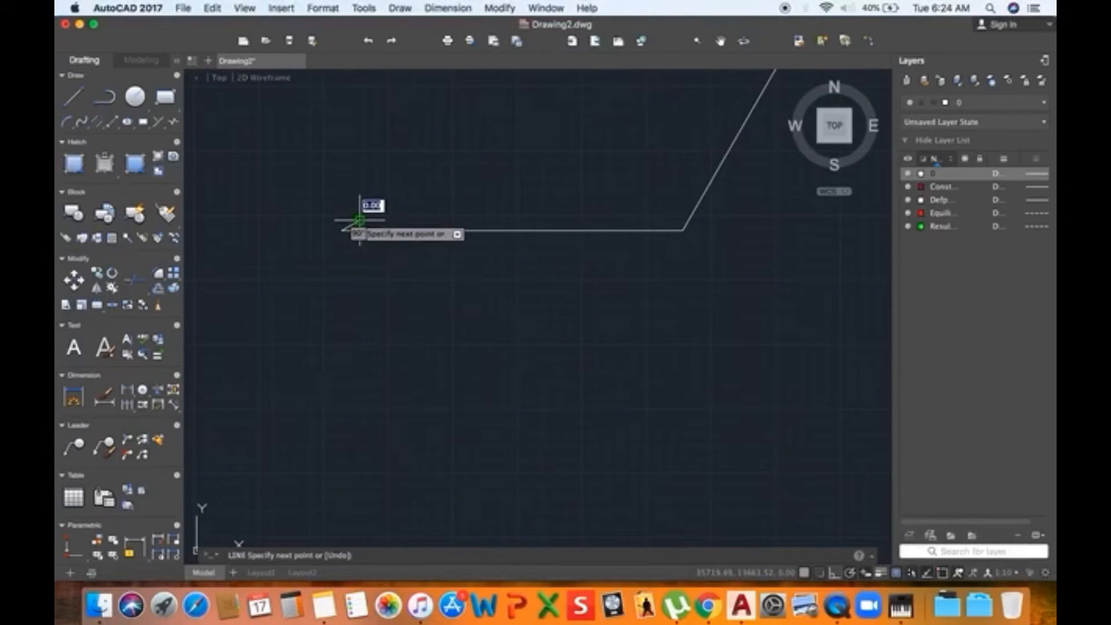
key(Return)
key(Return)
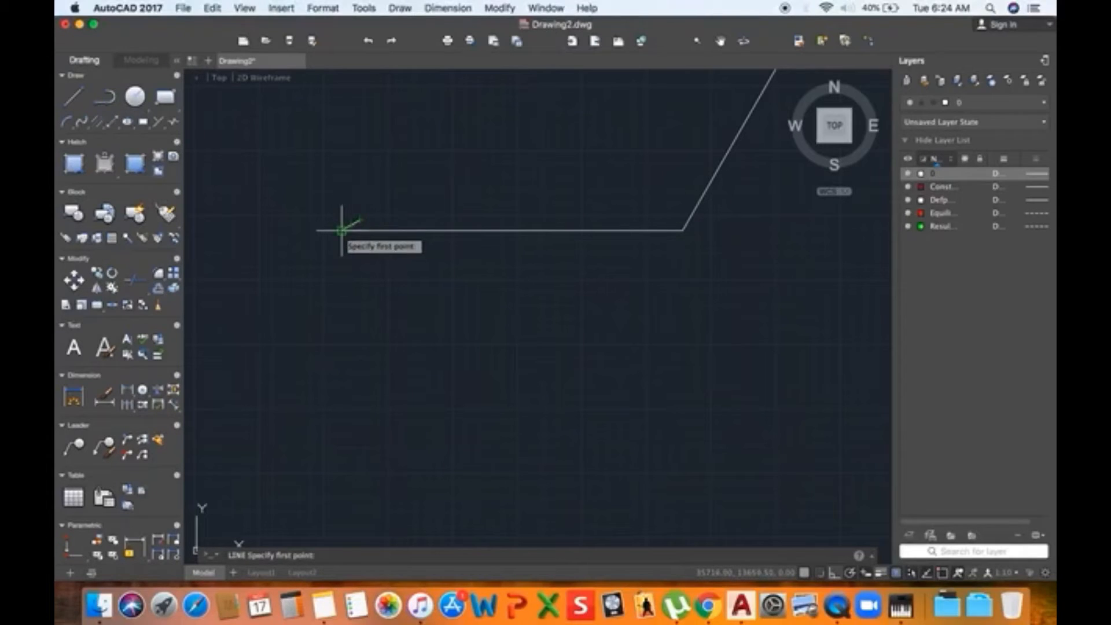
click(343, 230)
click(363, 243)
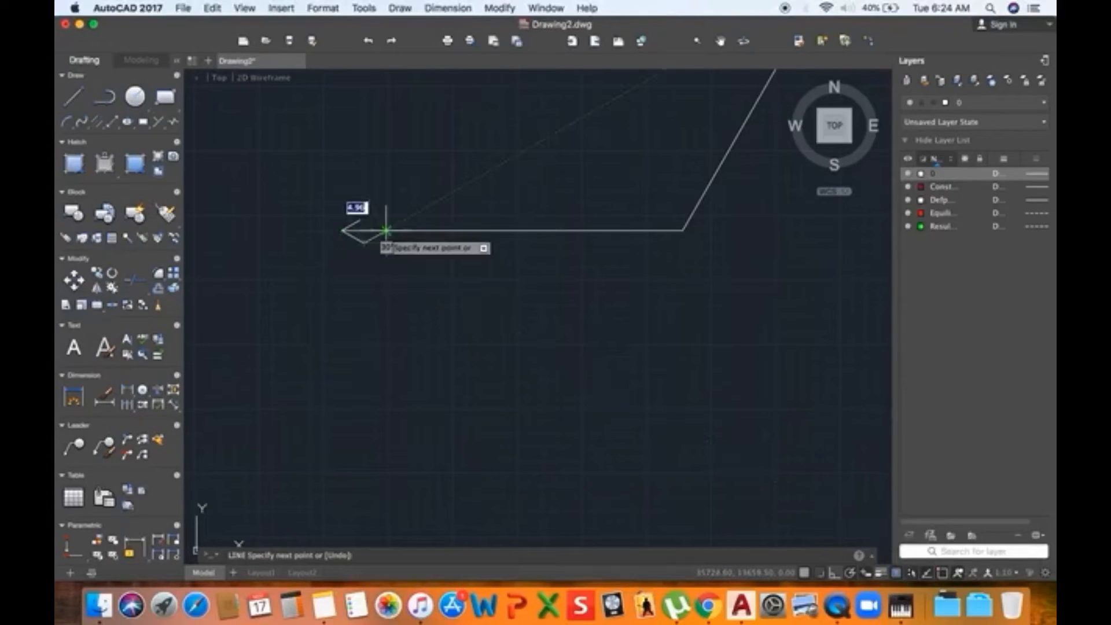
key(Return)
Add an arrowhead of two short slanted lines at the upper end of the 37-unit inclined line
key(Return)
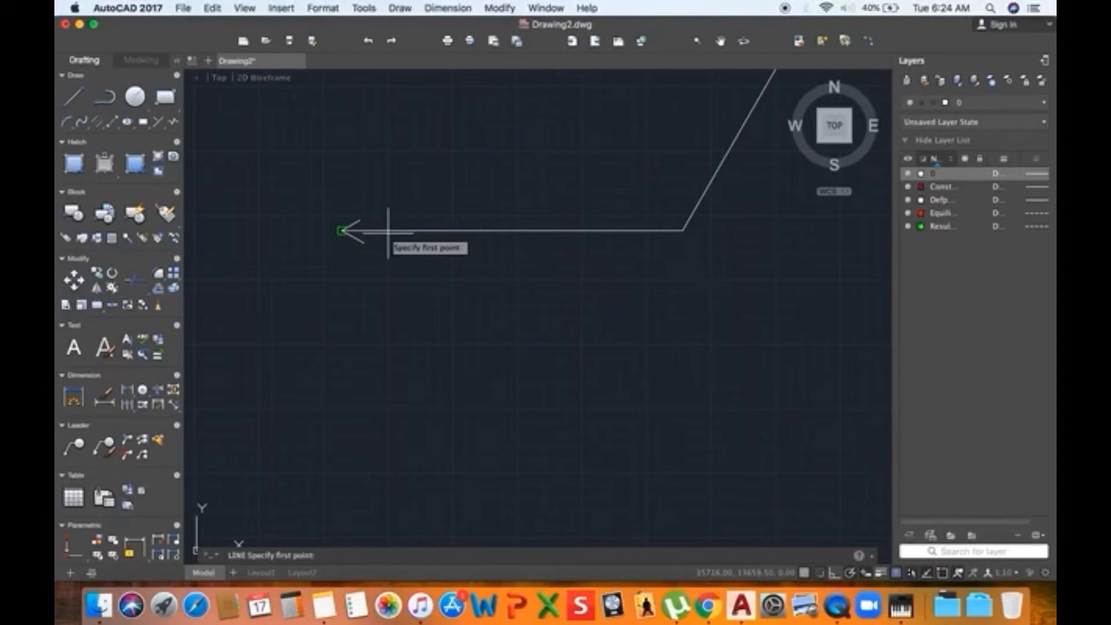
scroll(395, 235, down, 4)
scroll(547, 173, up, 2)
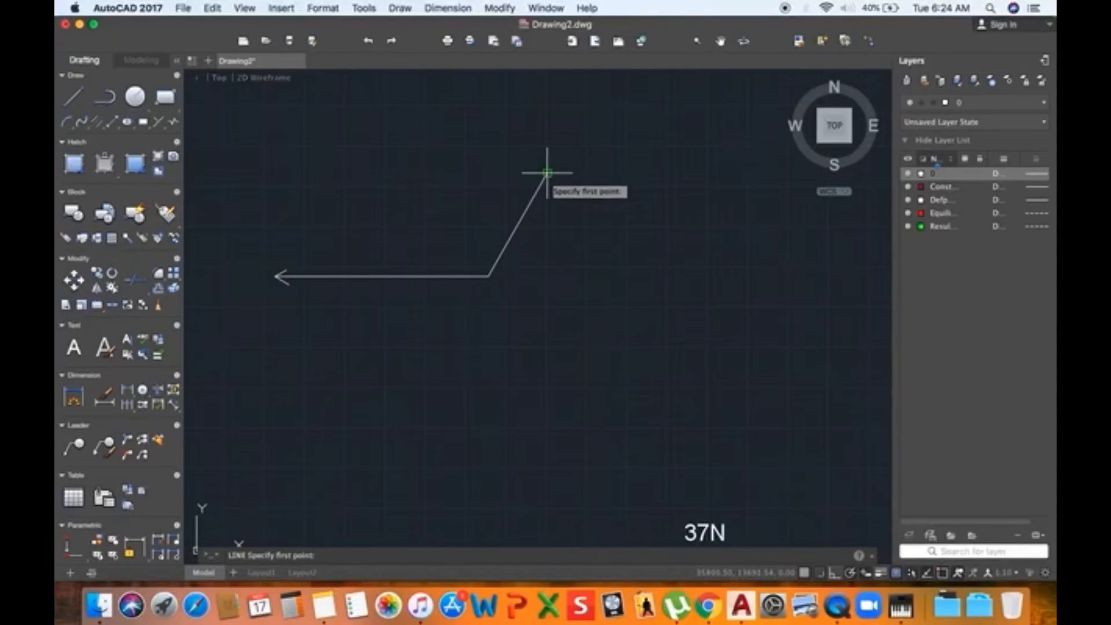
click(547, 173)
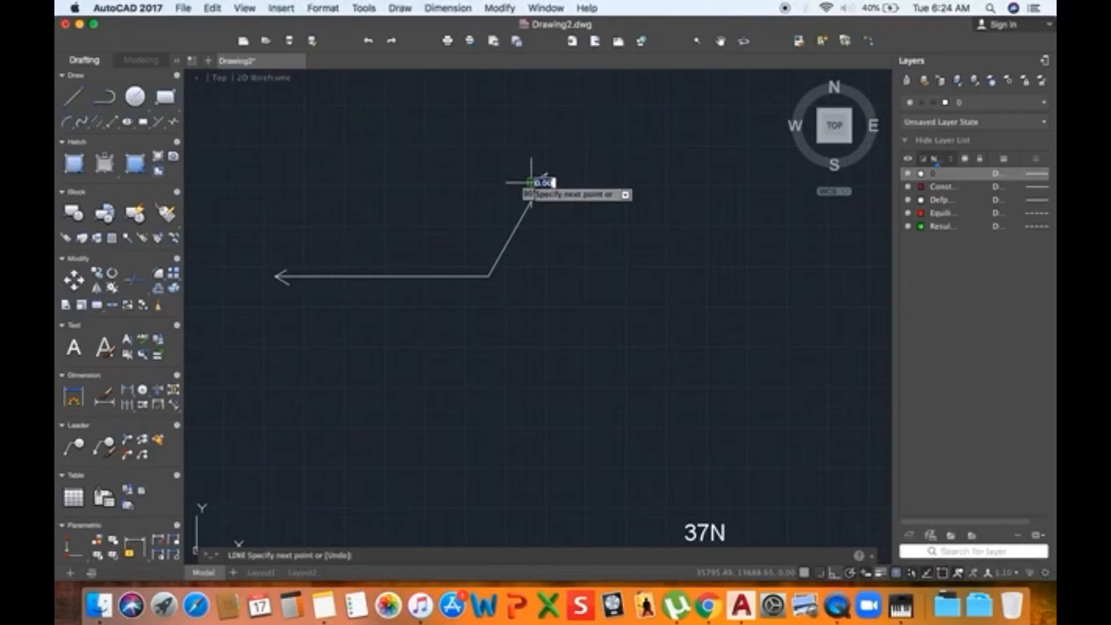
key(Return)
key(Return)
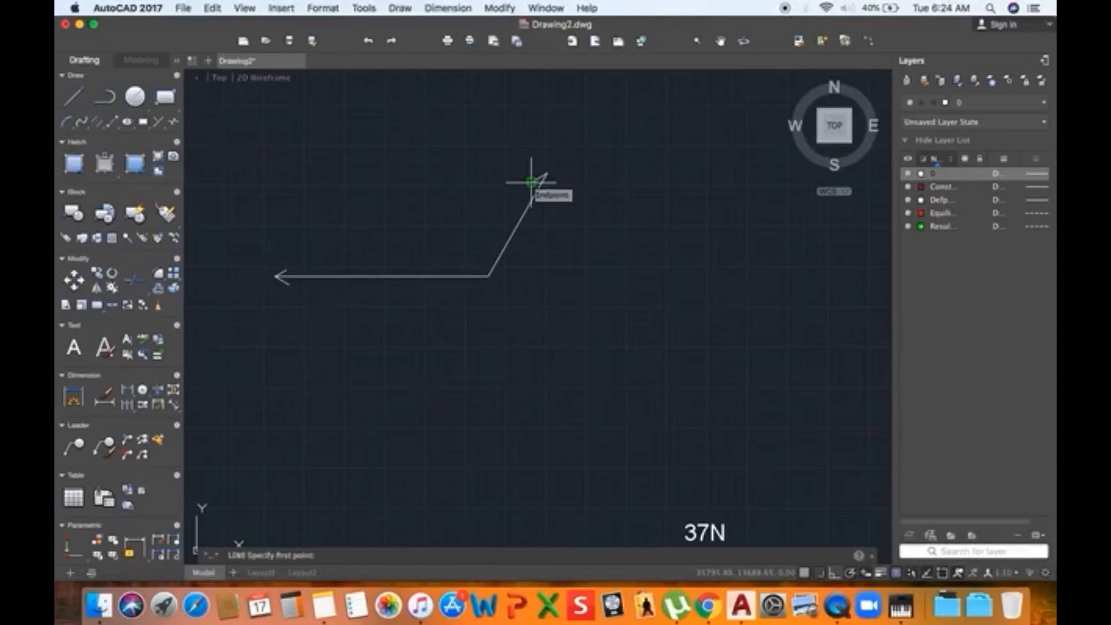
scroll(521, 185, up, 2)
click(551, 171)
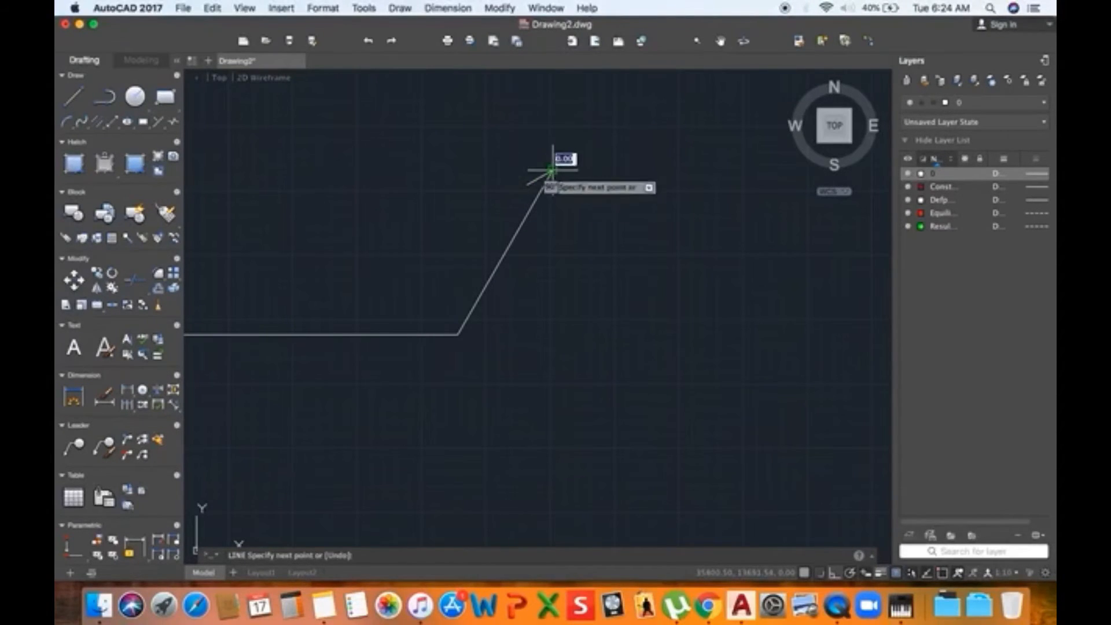
click(566, 193)
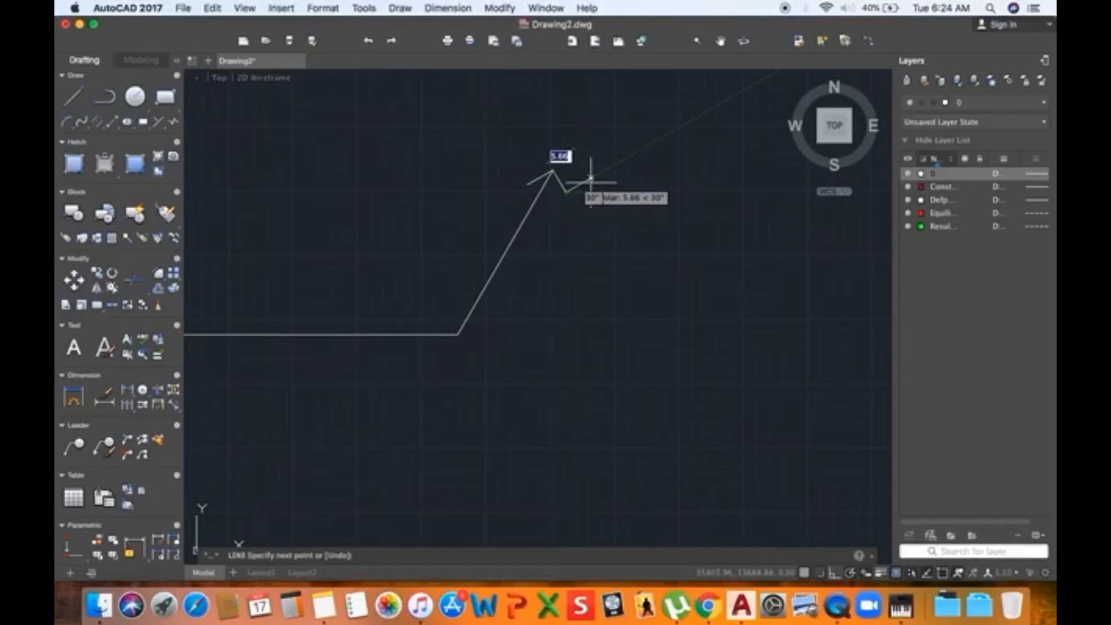
key(Return)
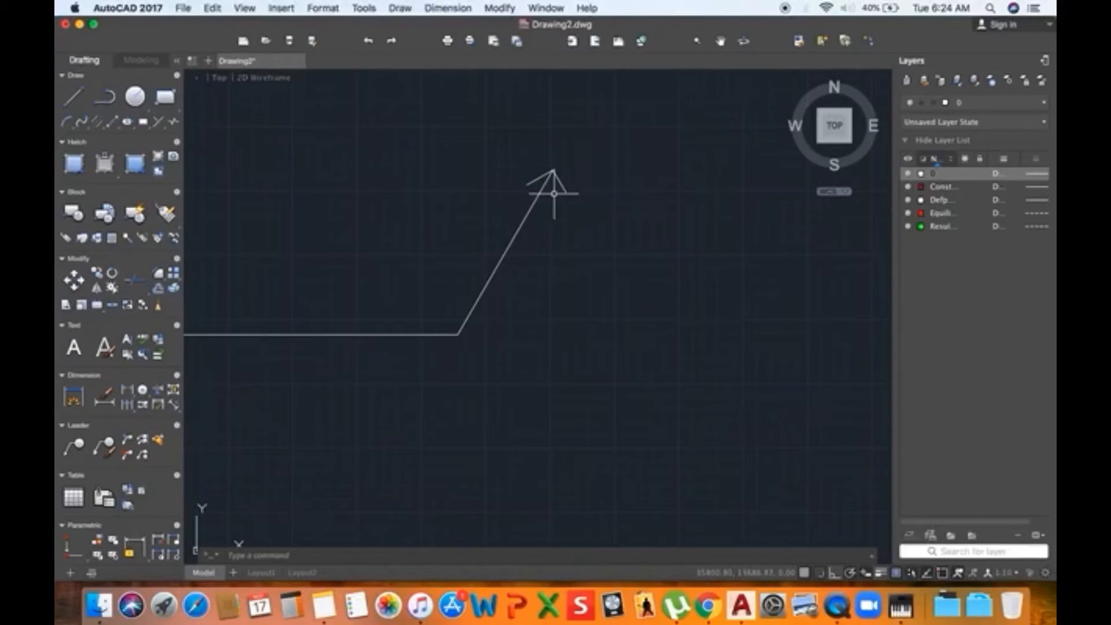
Add an angular dimension between the 37-unit inclined line and the 66-unit horizontal line, with its arc inside the corner
scroll(554, 194, down, 4)
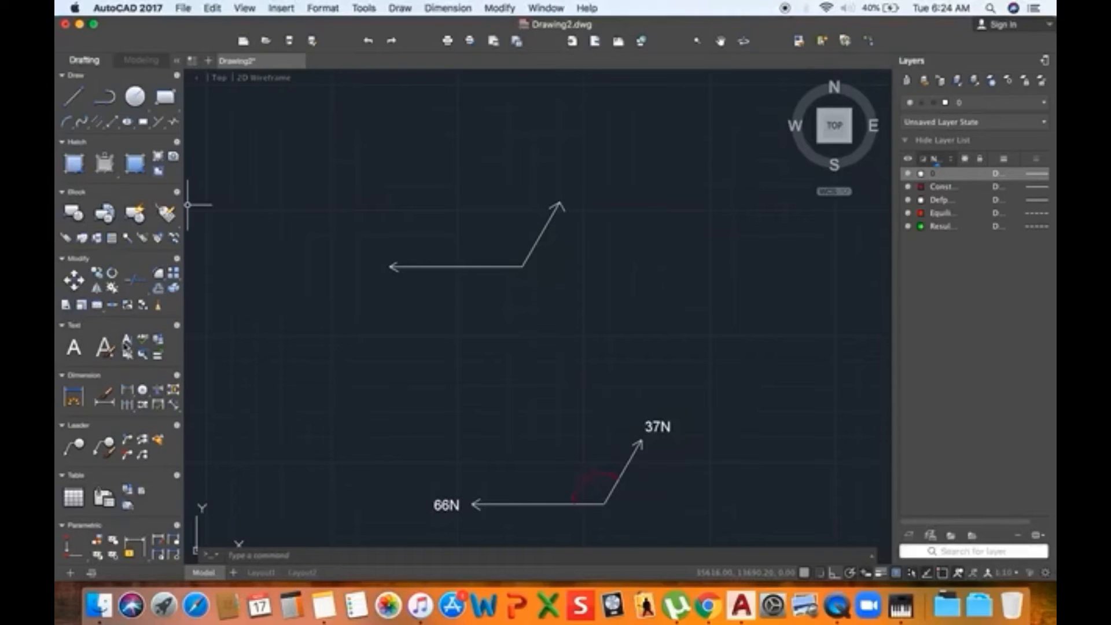
scroll(127, 395, down, 1)
click(128, 391)
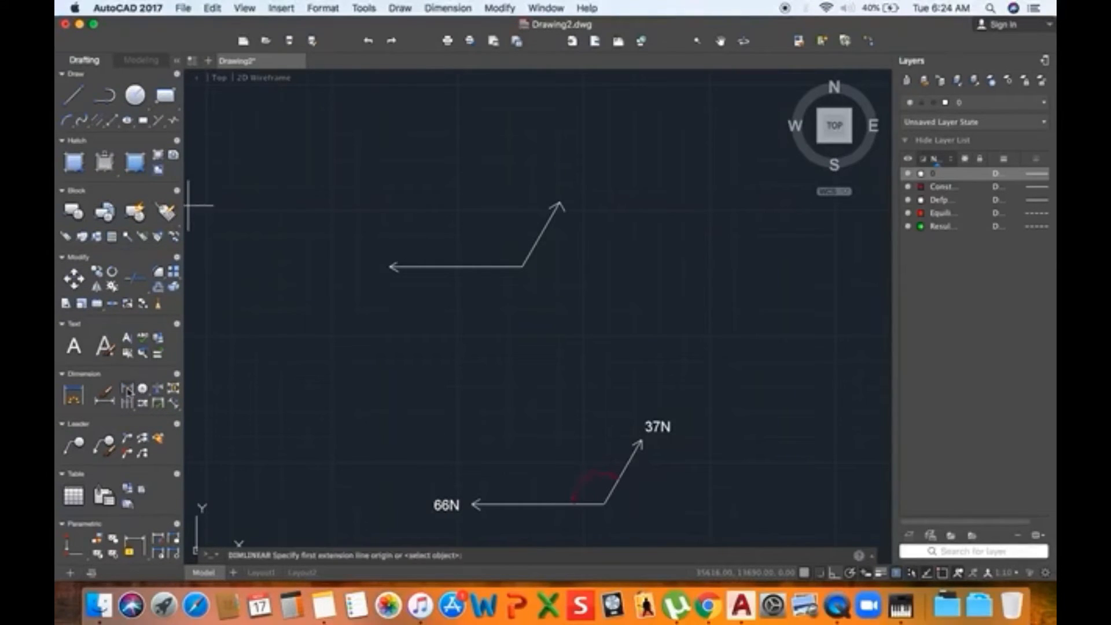
click(128, 392)
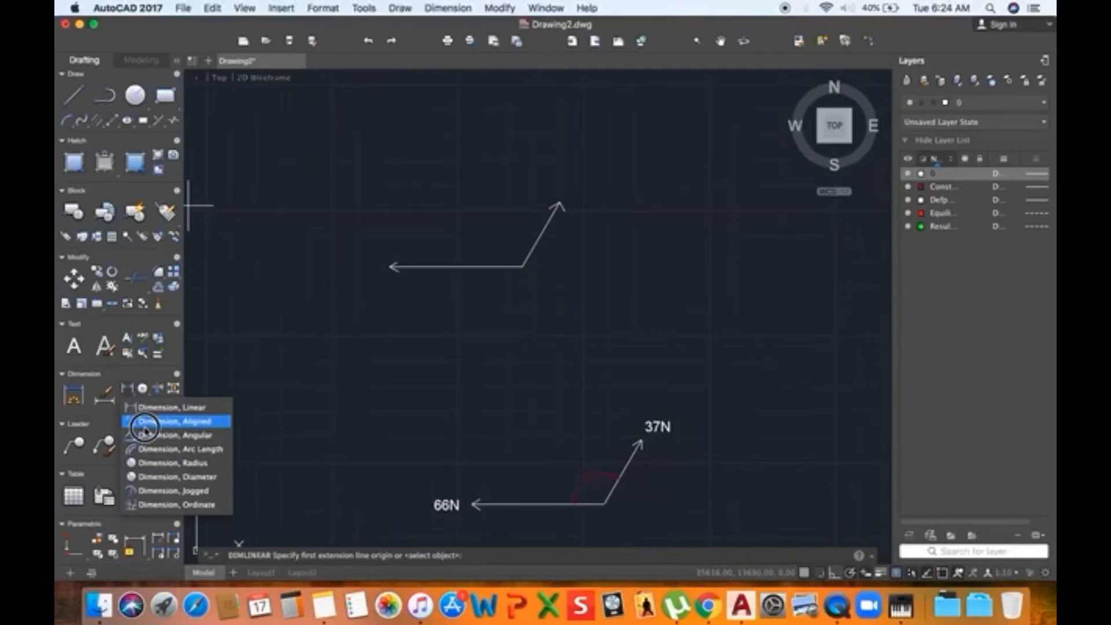
click(151, 441)
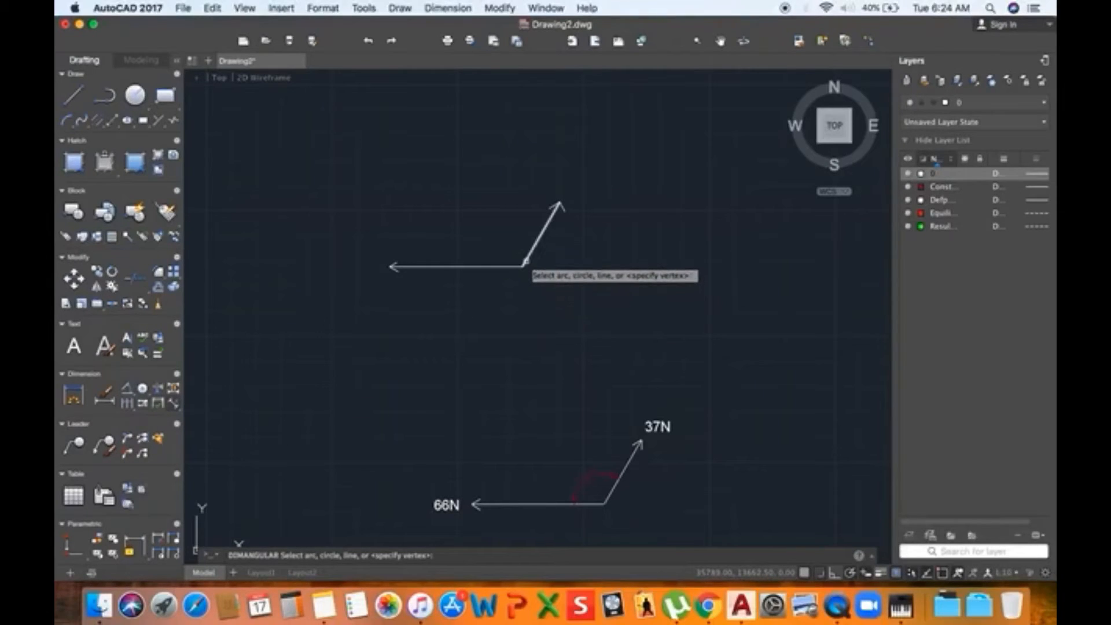
click(527, 257)
click(507, 266)
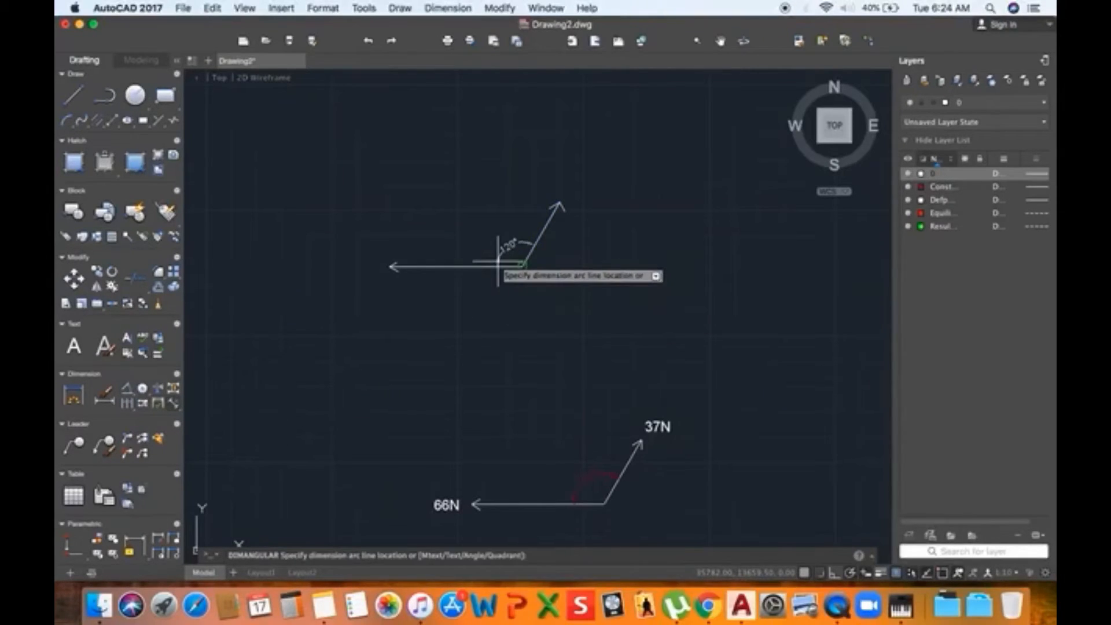
click(501, 243)
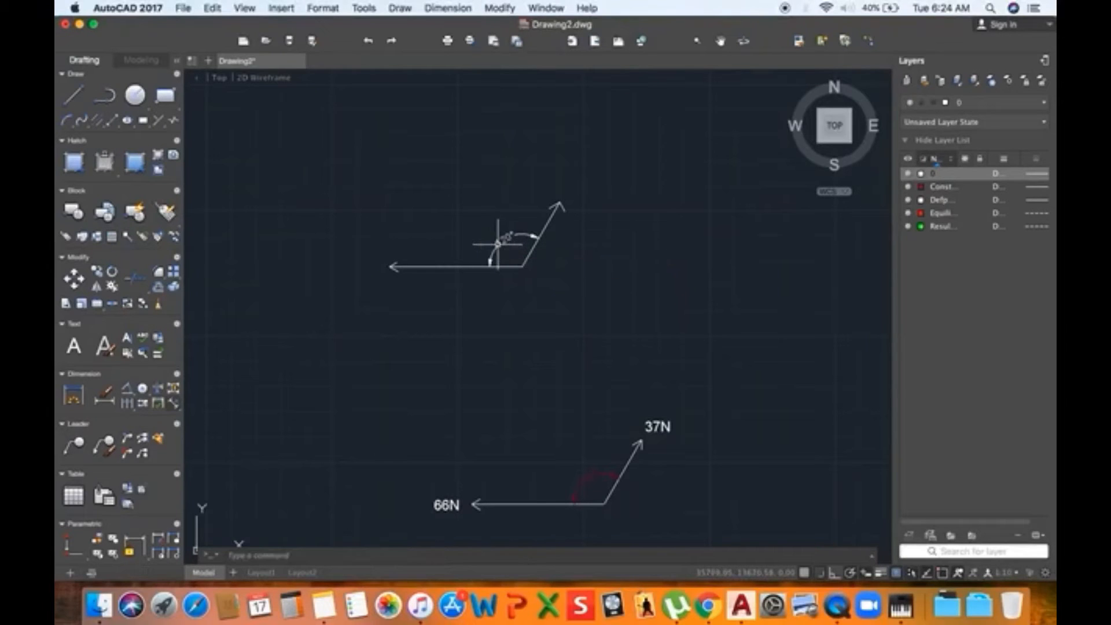
Move the new angular dimension to the Construction layer
click(501, 242)
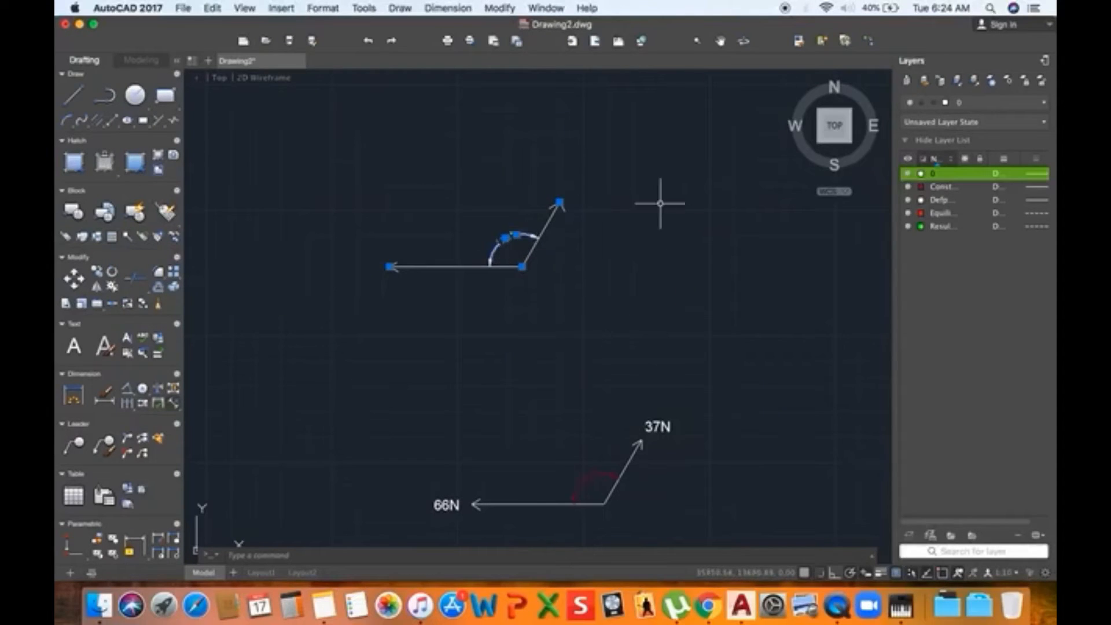
click(1016, 105)
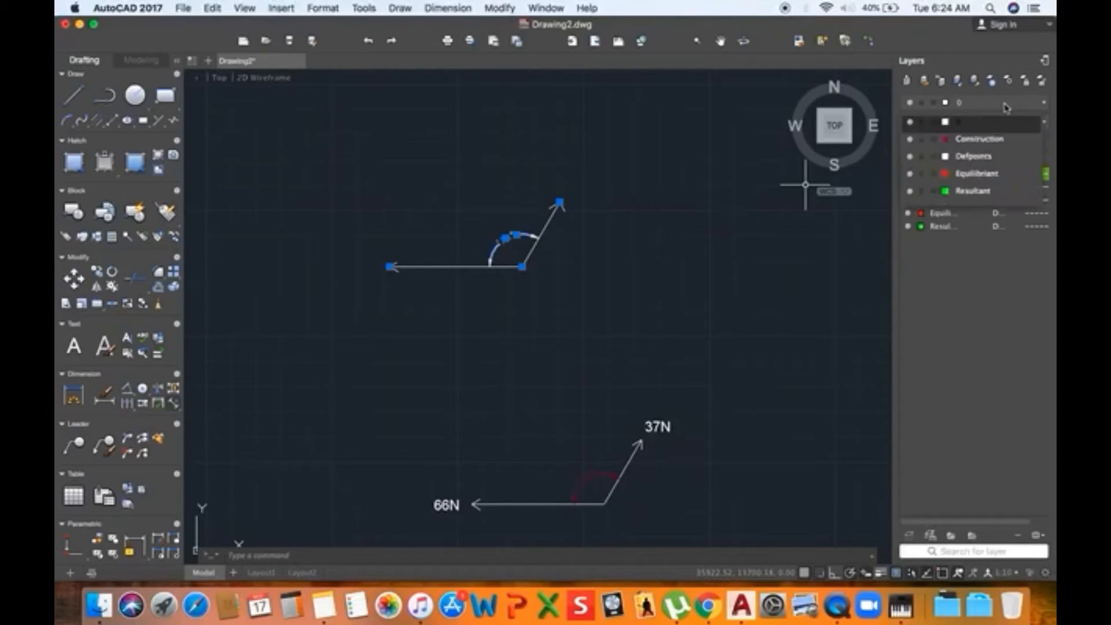
click(997, 140)
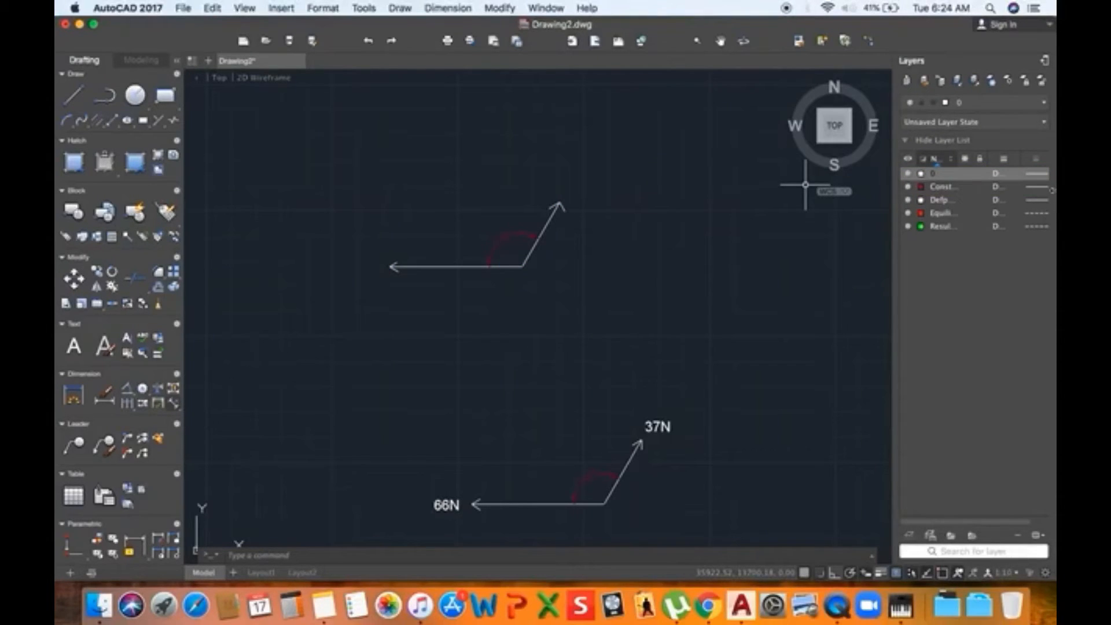
Copy the 37N and 66N labels together up to the new diagram, with 37N beside the inclined line
click(661, 427)
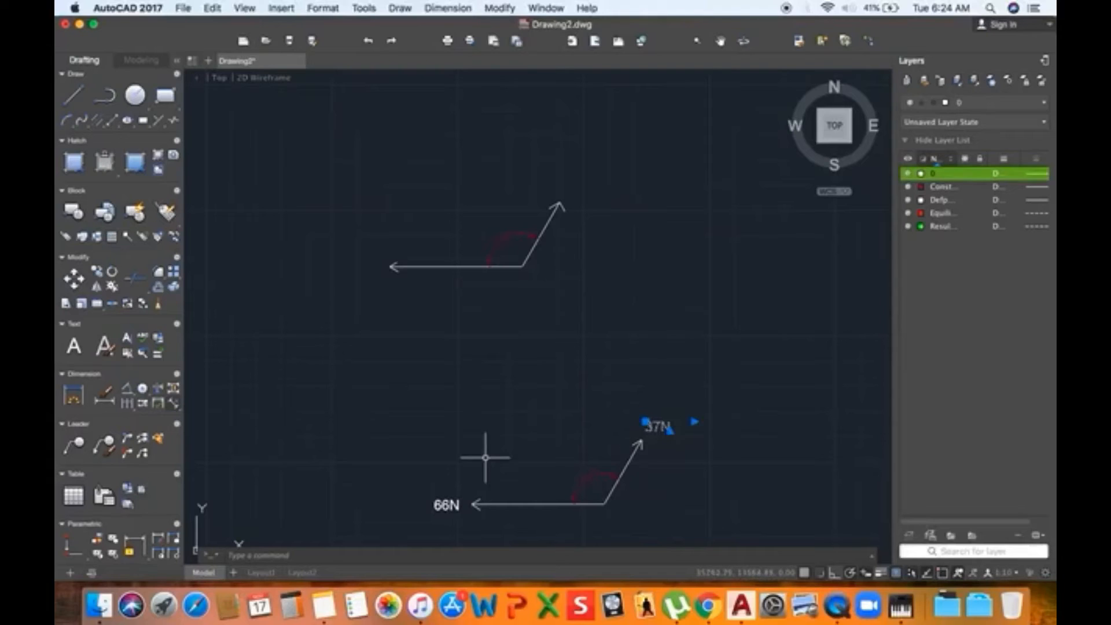
click(448, 504)
text(d)
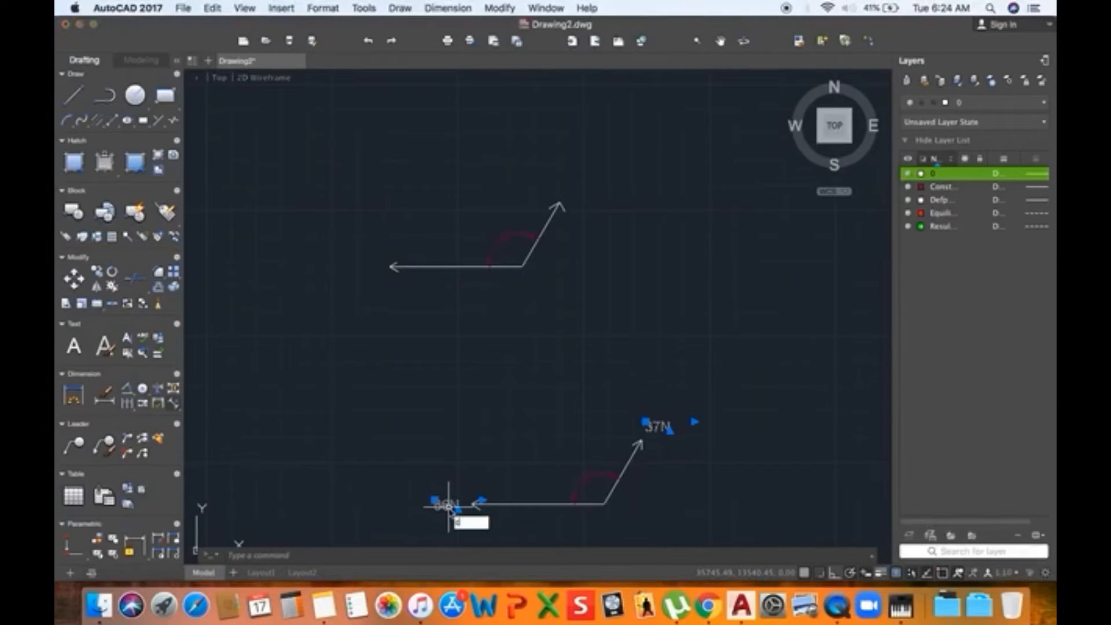
text(o)
key(Return)
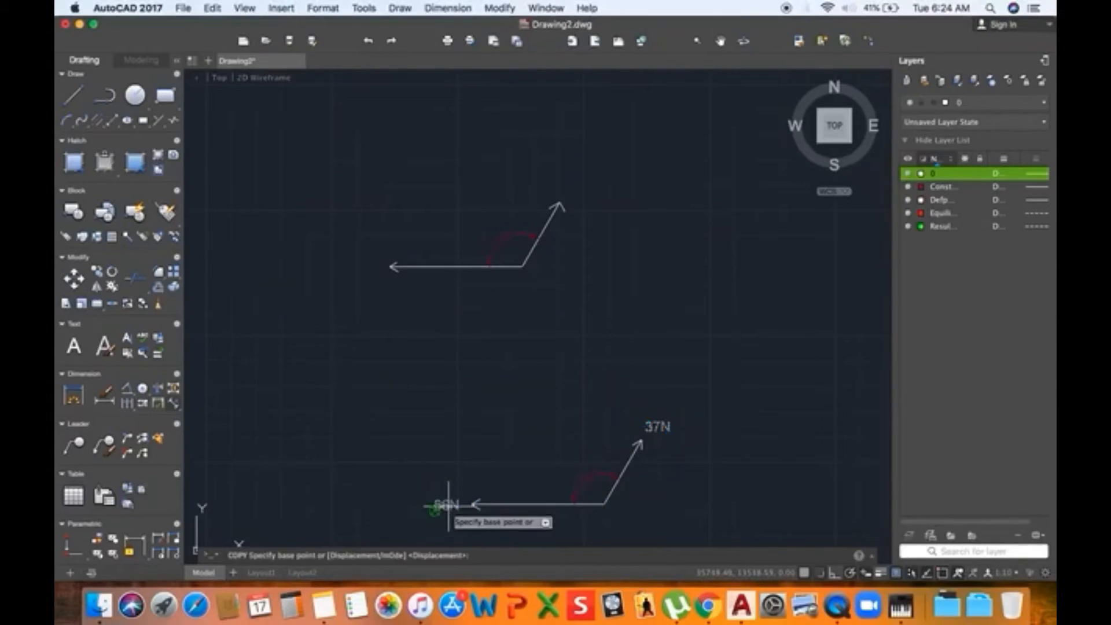
click(448, 504)
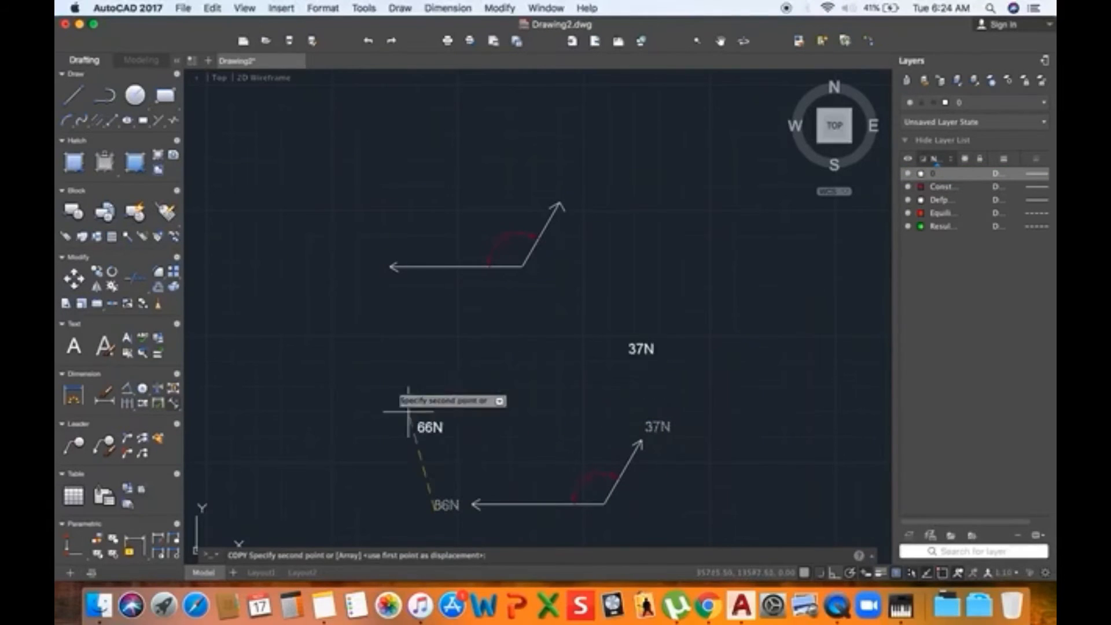
click(339, 319)
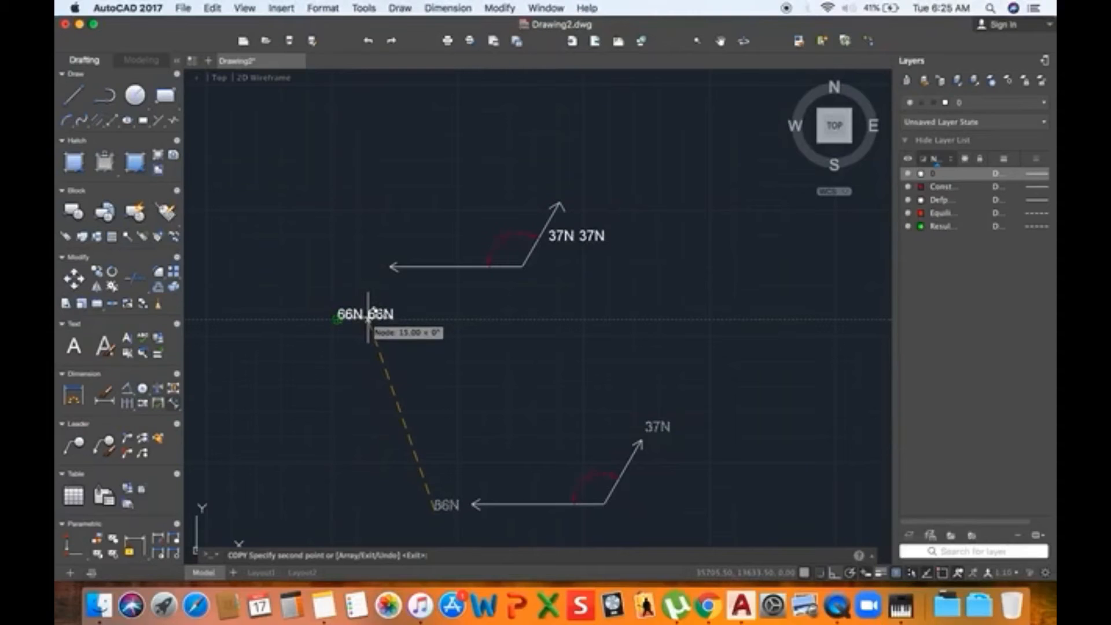
key(Escape)
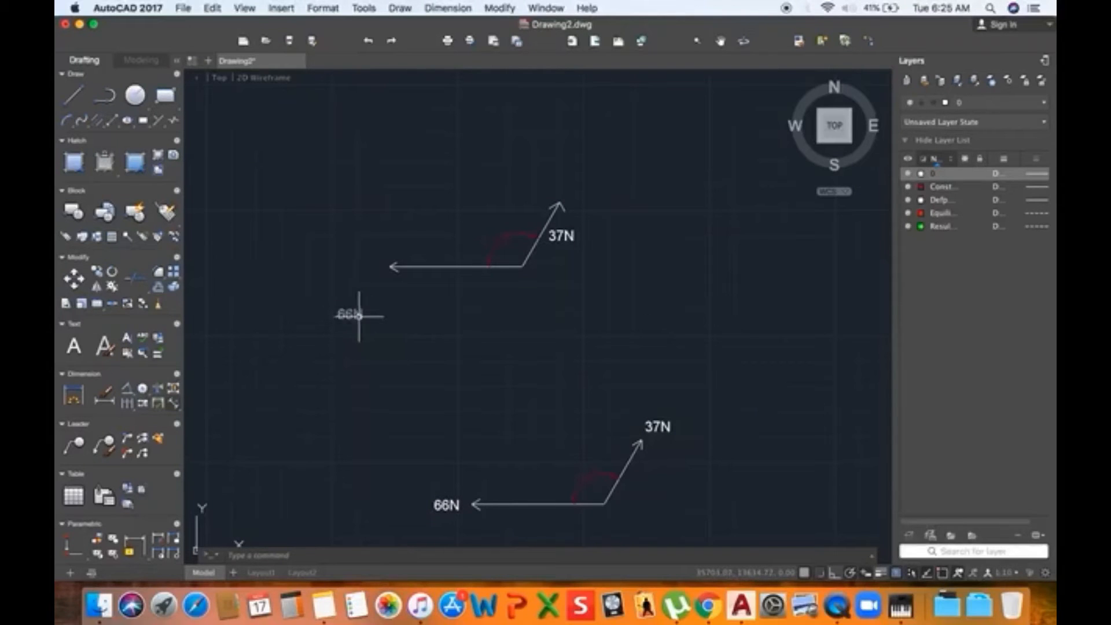
Move the copied 66N label to just below the middle of the new horizontal vector
click(347, 312)
click(338, 308)
scroll(429, 282, up, 4)
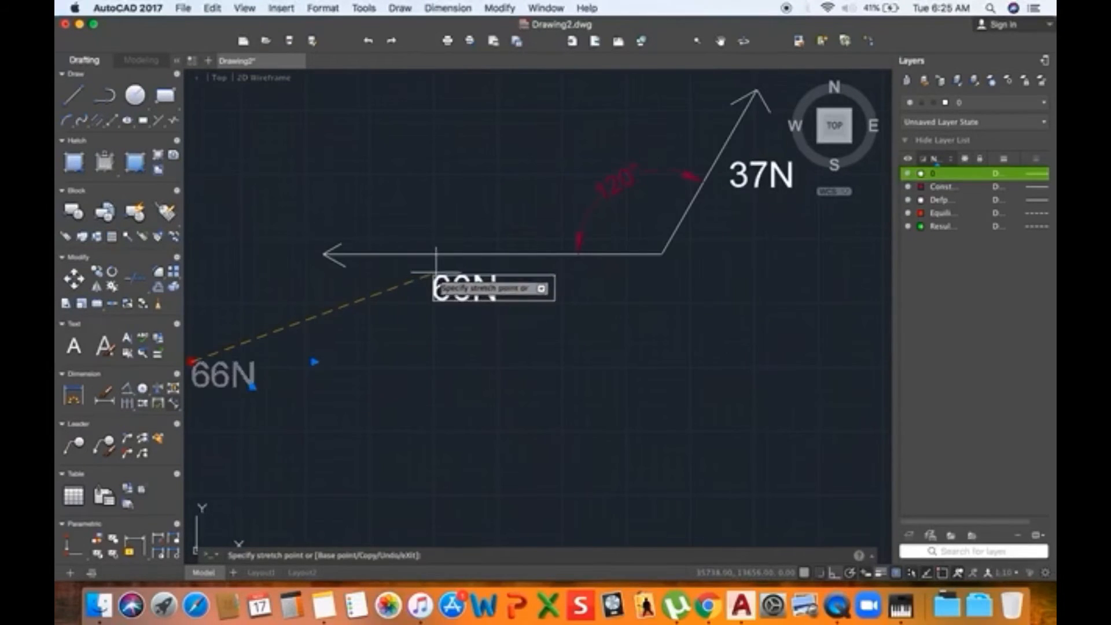
click(440, 272)
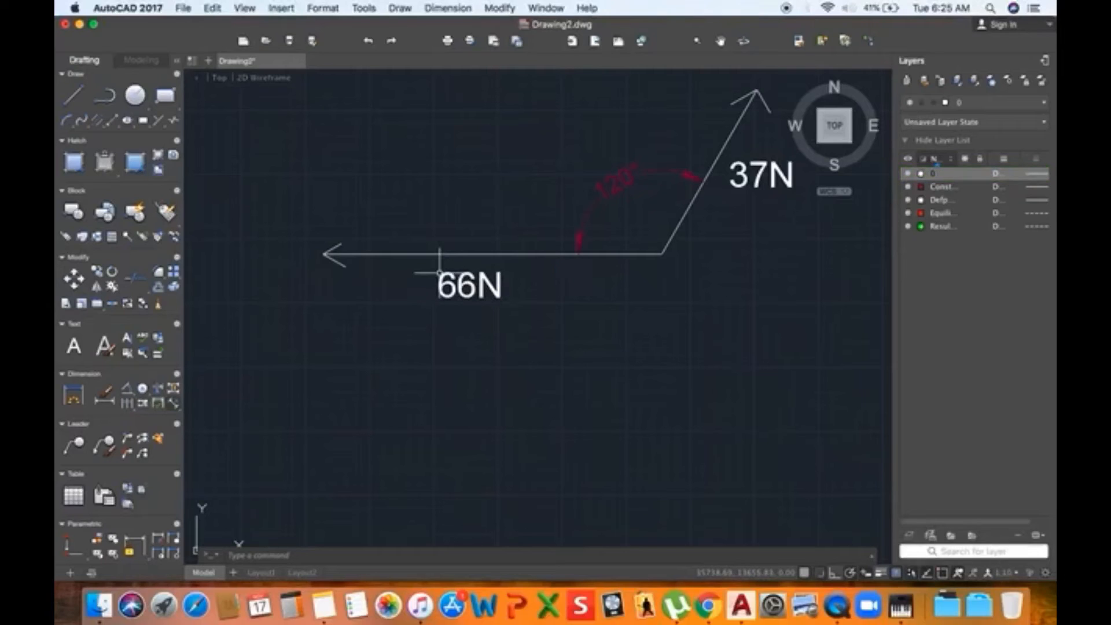
scroll(449, 243, down, 4)
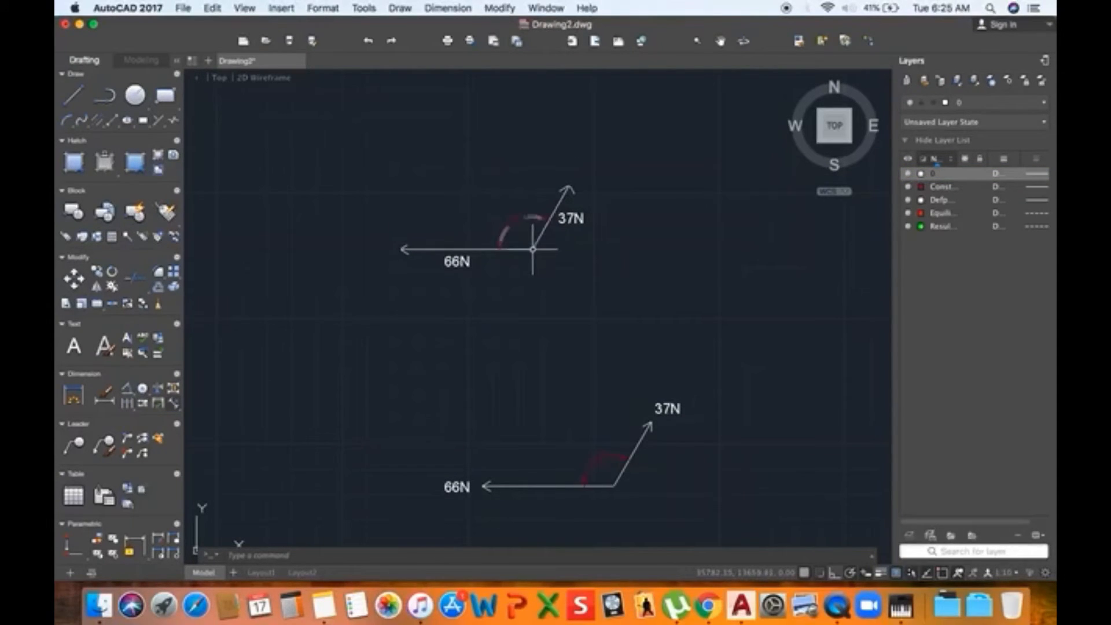
middle_drag(533, 238, 548, 268)
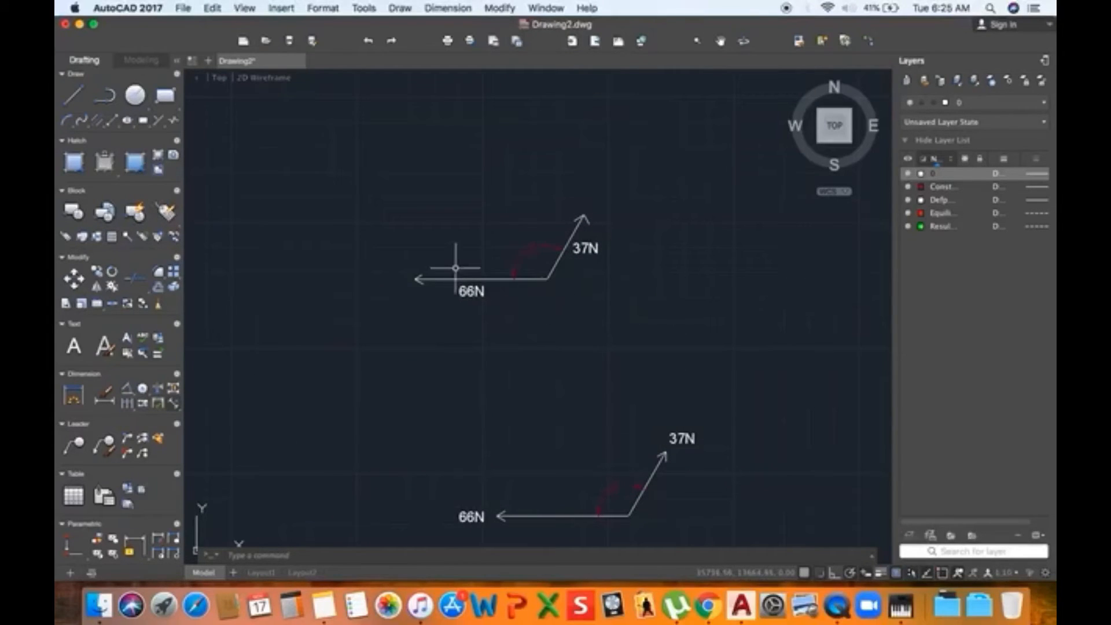
middle_drag(461, 258, 447, 267)
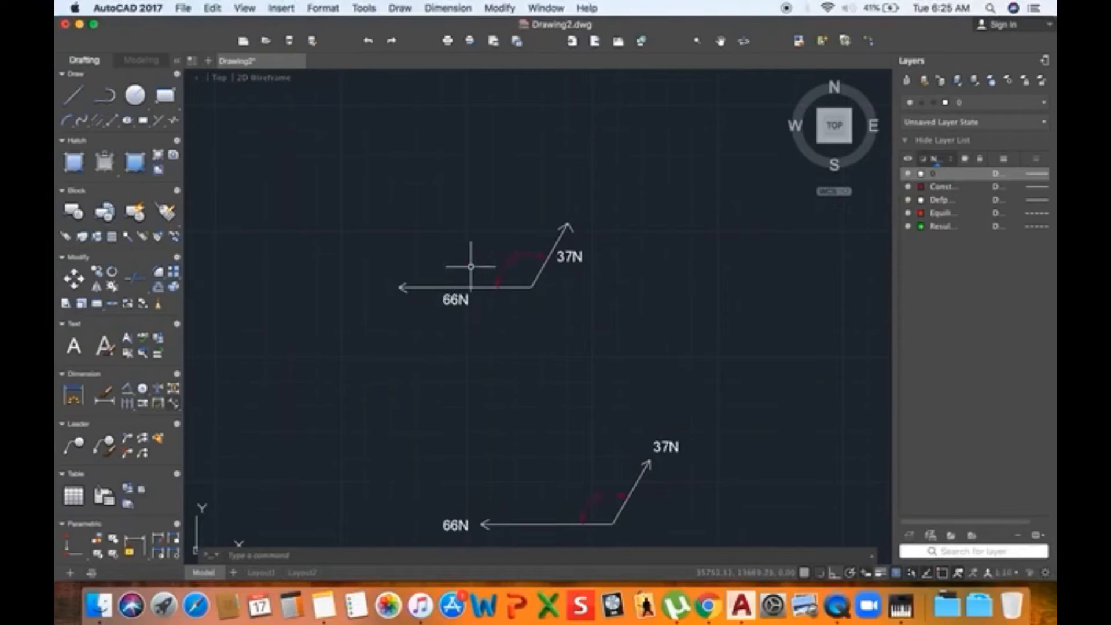
scroll(532, 284, up, 2)
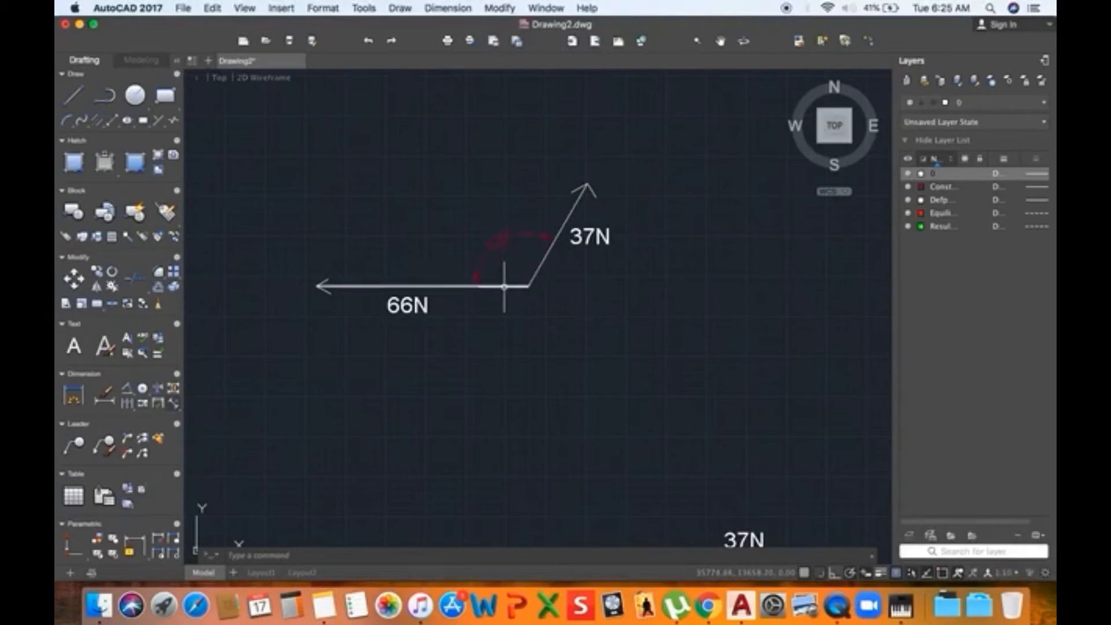
click(541, 263)
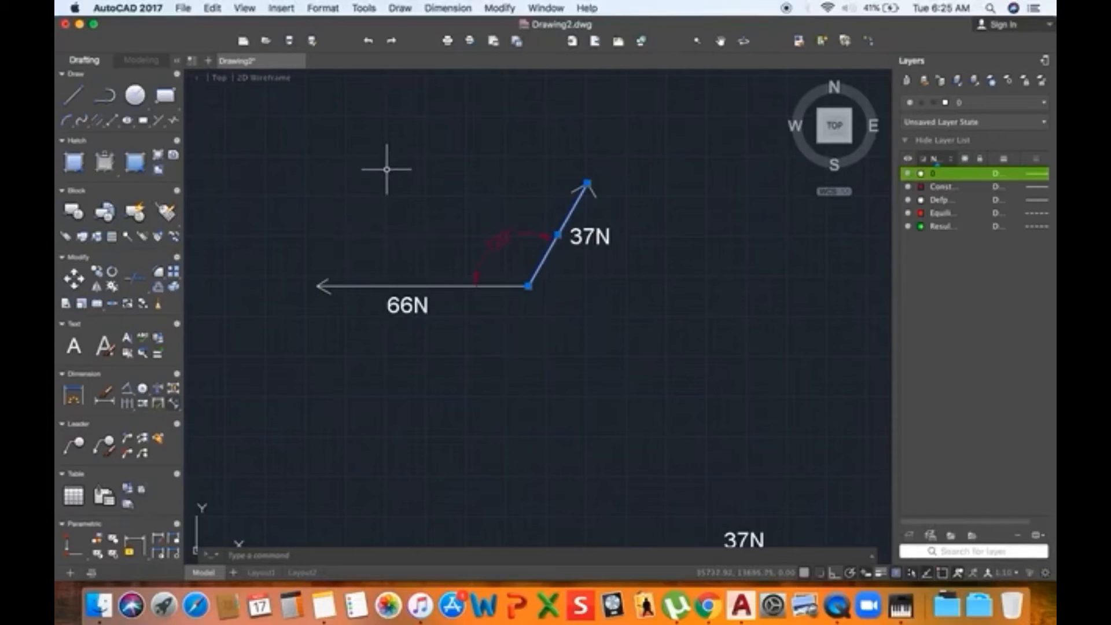
key(Escape)
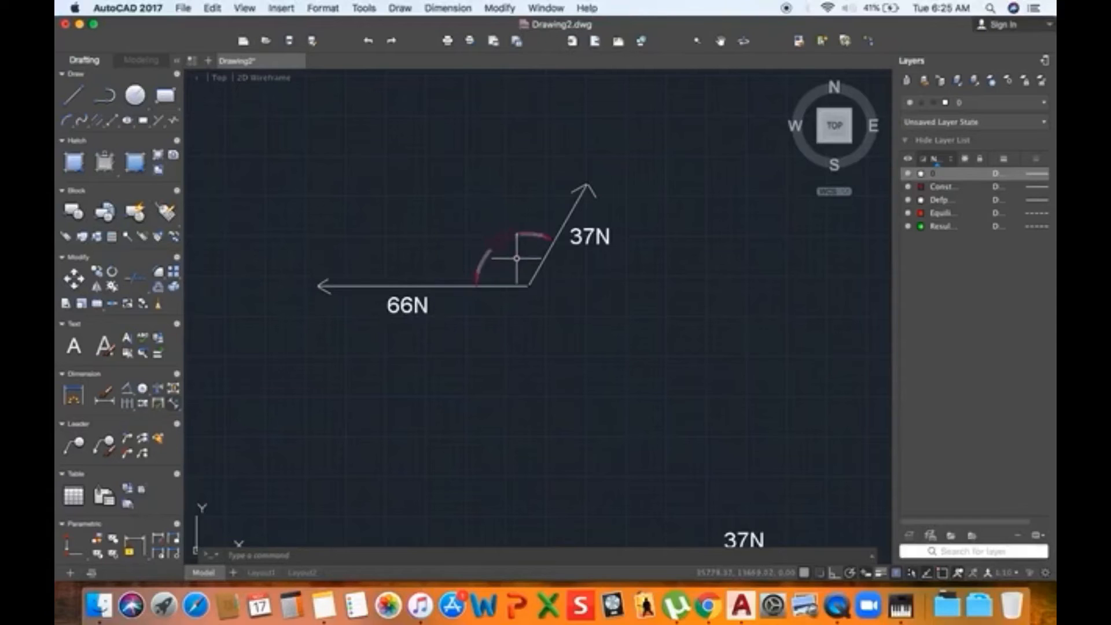
Copy the 37N inclined line from the shared corner of the vectors to the arrow tip of the 66N line
click(539, 265)
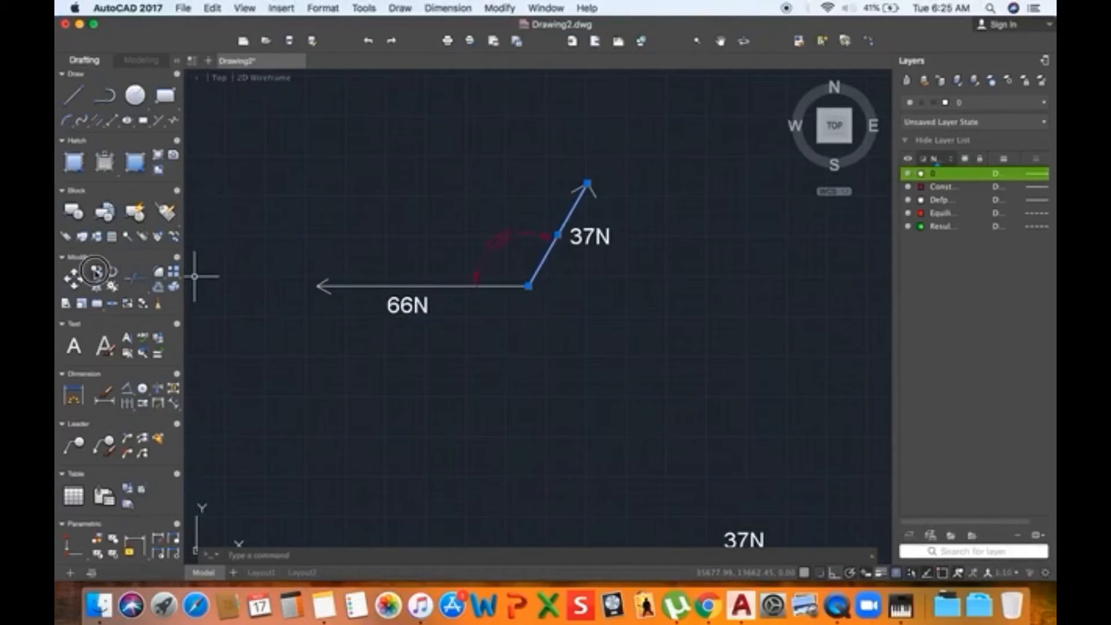
click(96, 271)
click(528, 285)
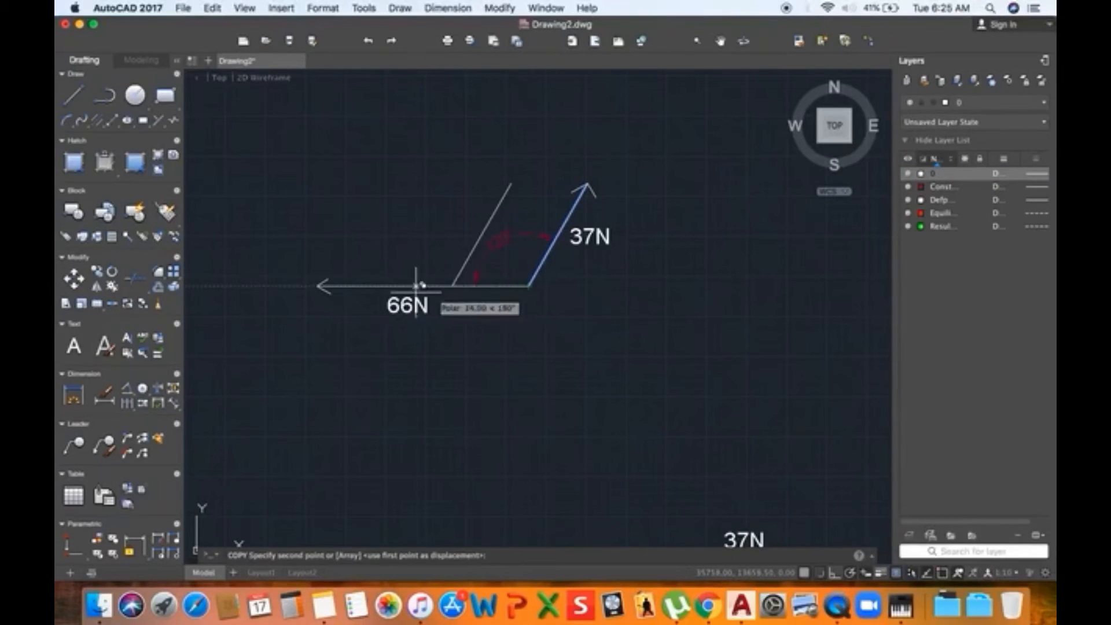
scroll(315, 282, up, 5)
click(326, 283)
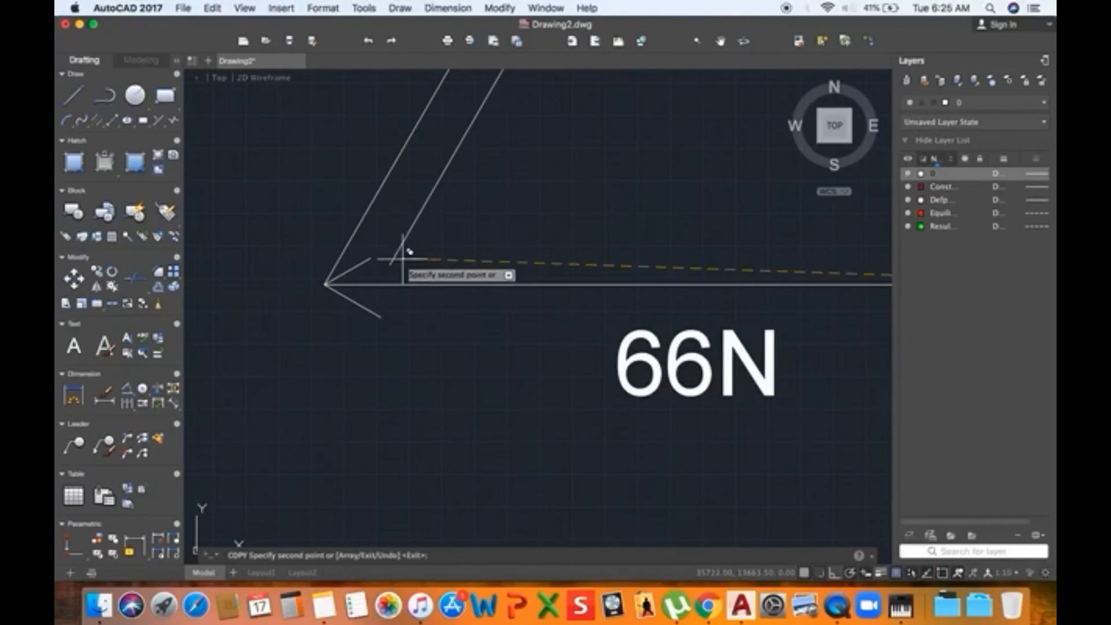
scroll(403, 254, down, 5)
key(Return)
key(Return)
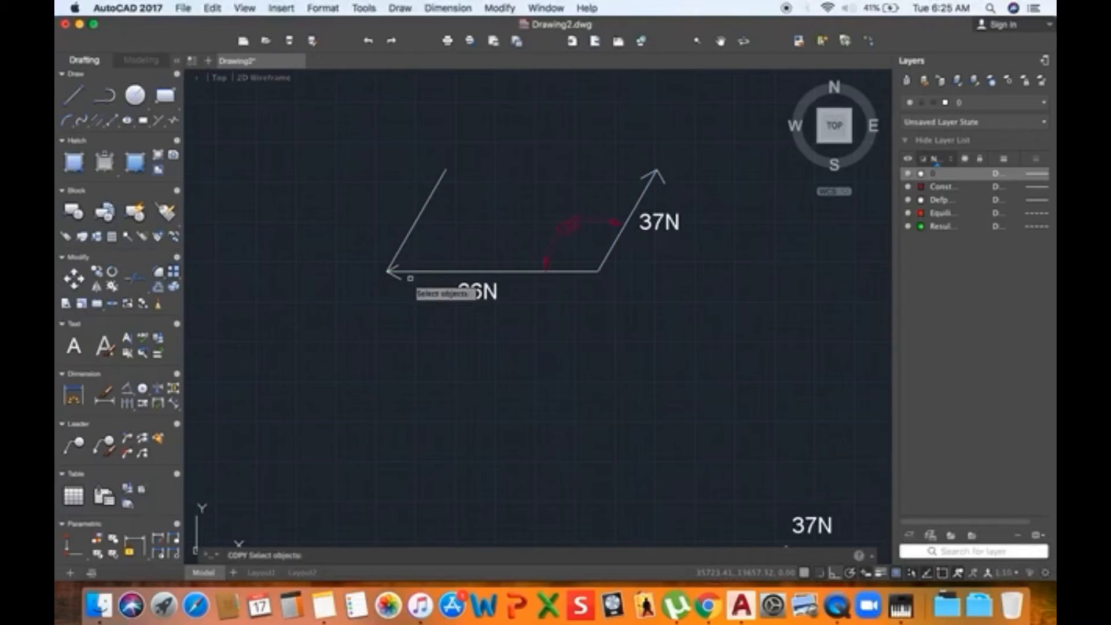
key(Escape)
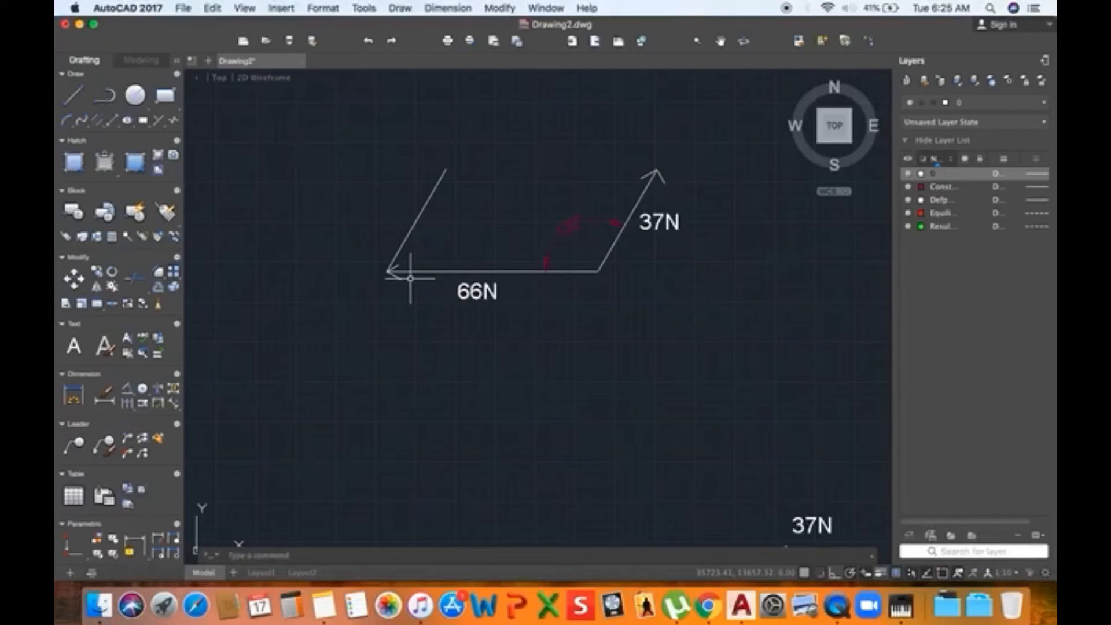
click(410, 272)
text(c0)
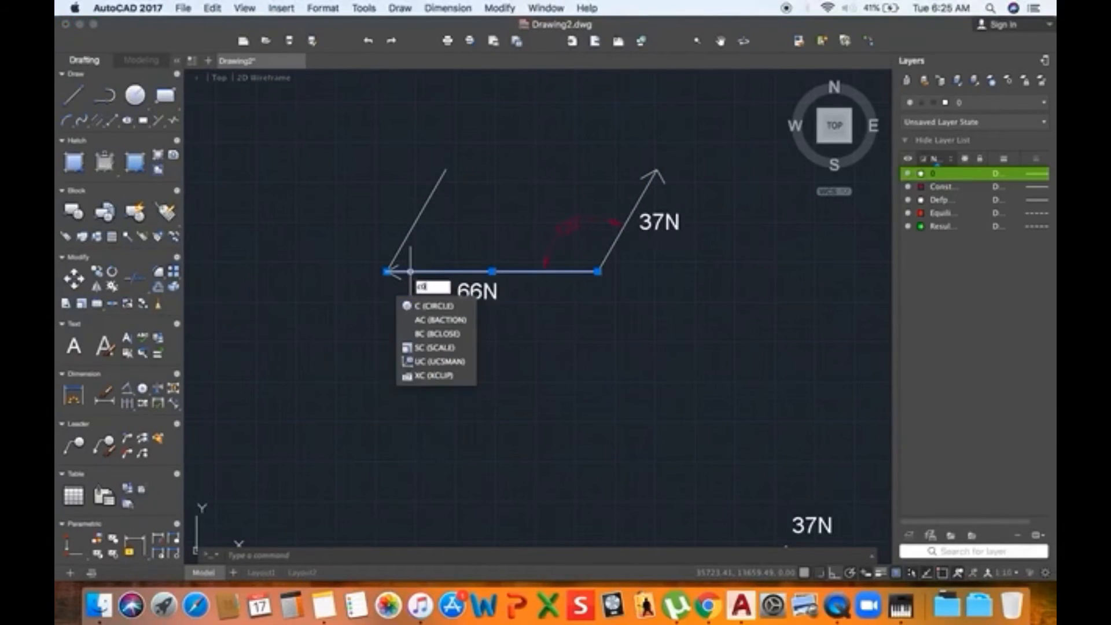
key(Return)
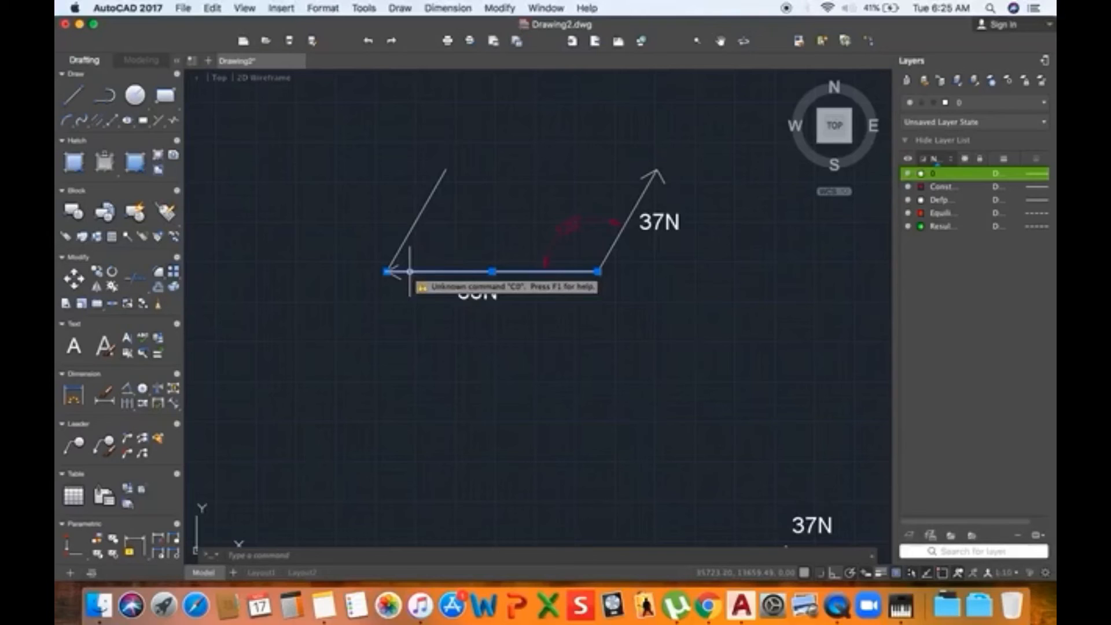
key(Escape)
text(co)
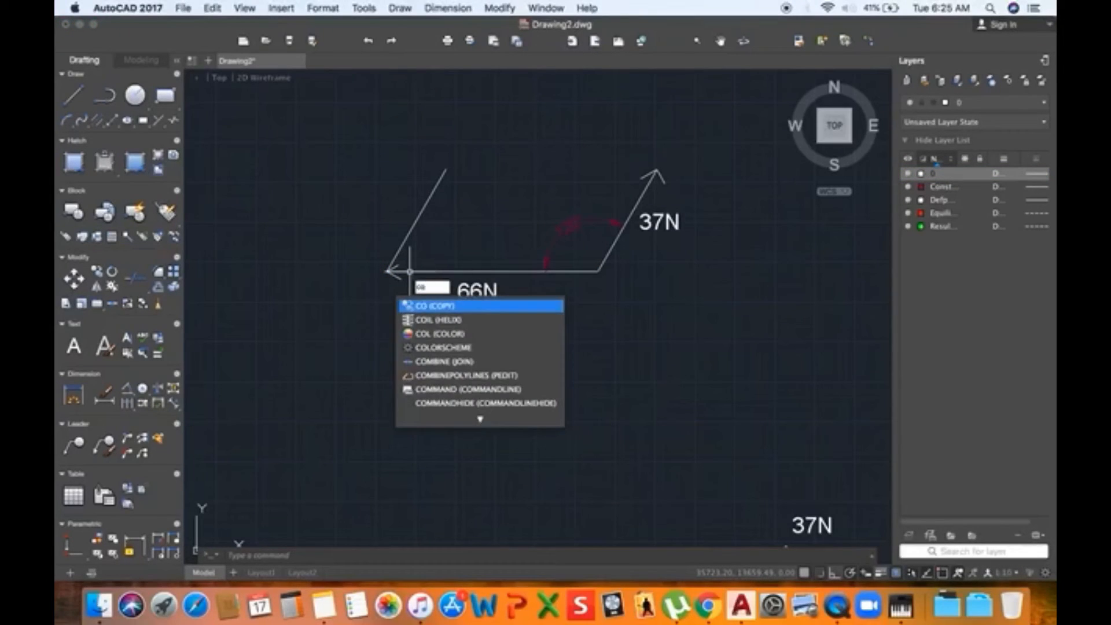
key(Return)
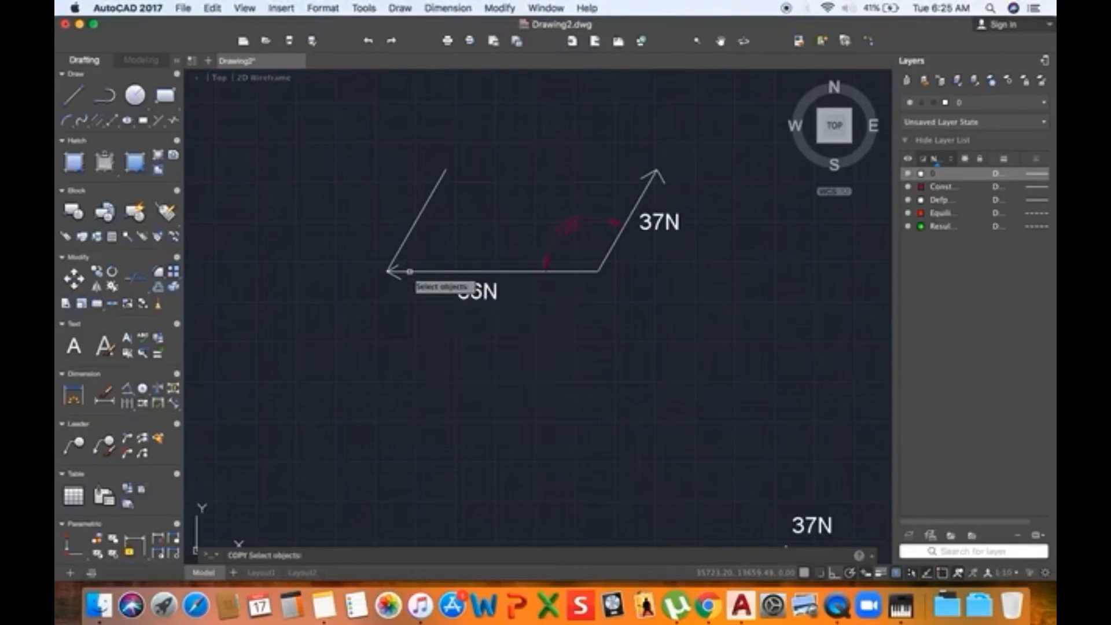
key(Escape)
Copy the 66N horizontal line from the shared corner of the vectors to the arrow tip of the 37N line, closing the parallelogram
click(409, 272)
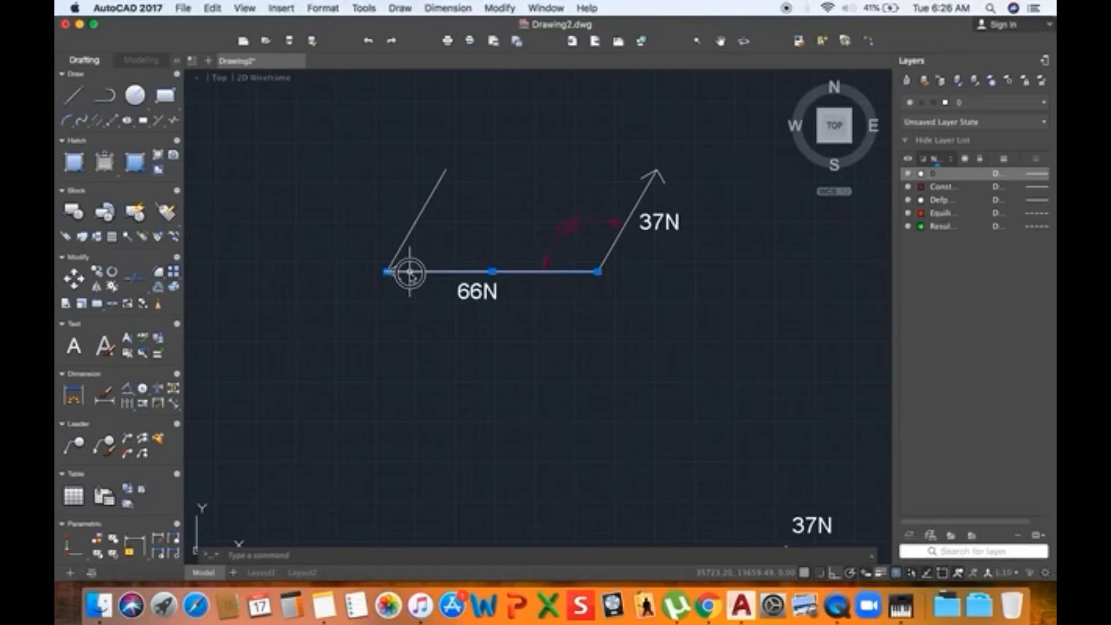
click(98, 272)
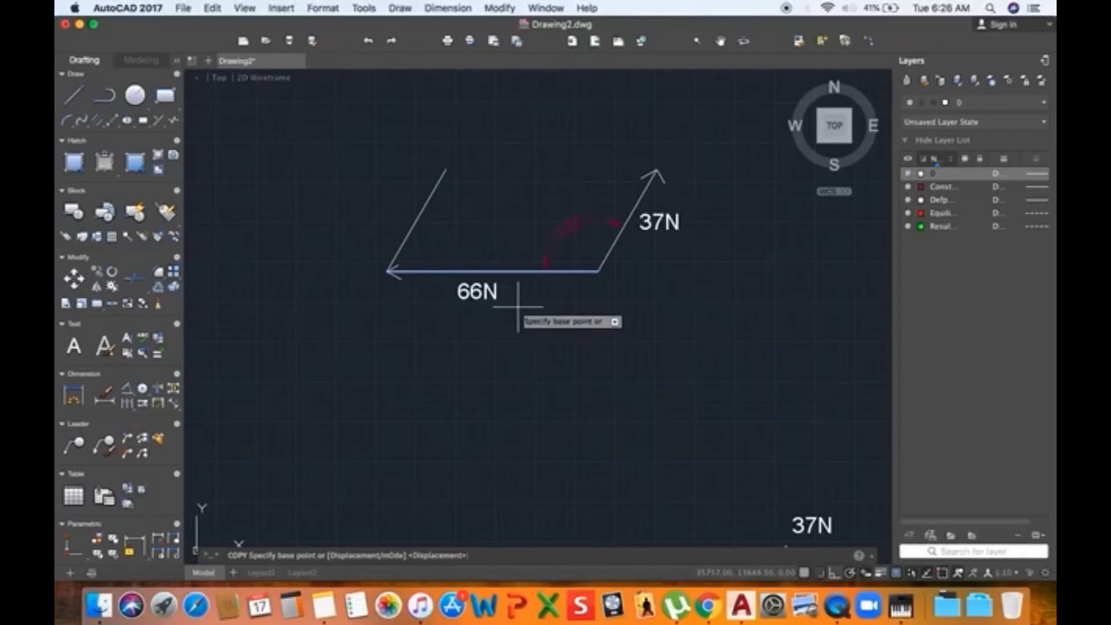
click(596, 272)
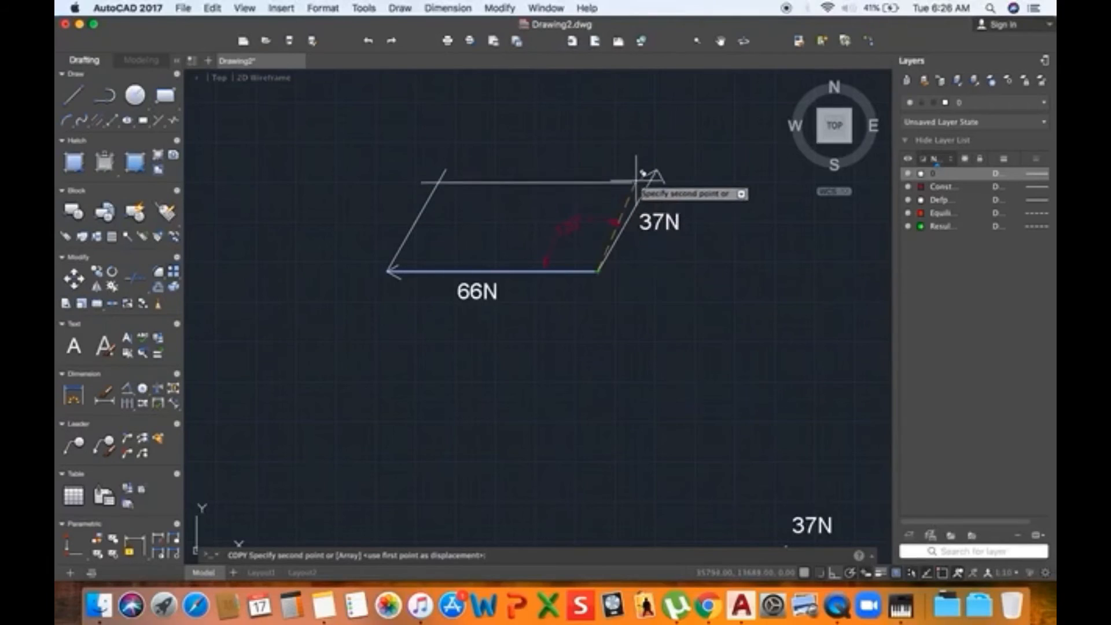
click(657, 169)
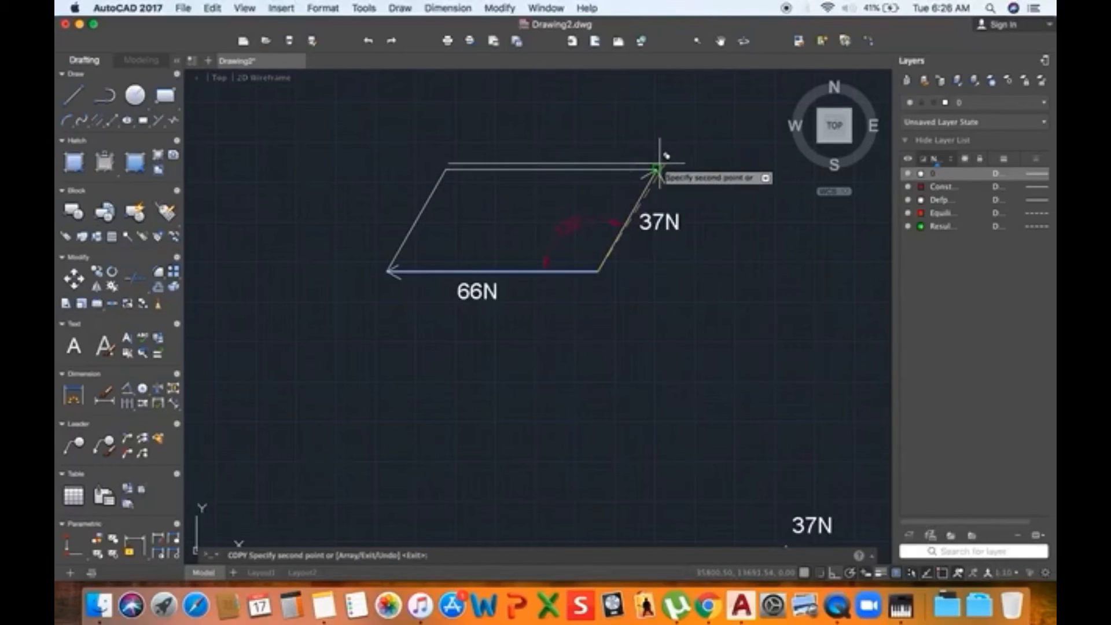
key(Return)
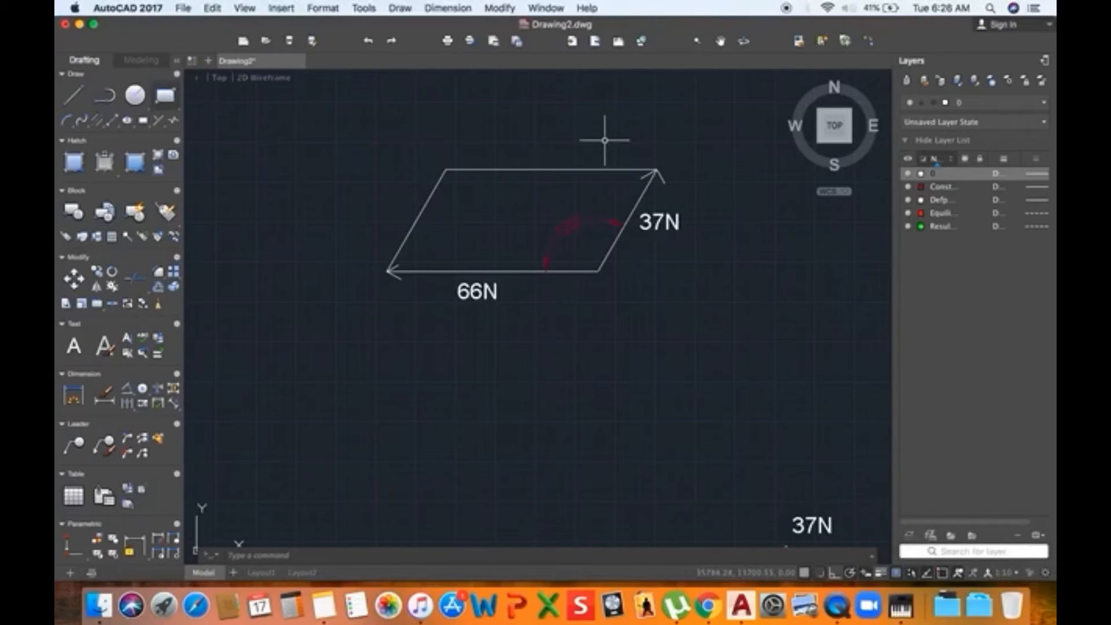
Make Resultant the current layer and draw the parallelogram's diagonal from the shared corner of the vectors to the opposite corner
click(994, 110)
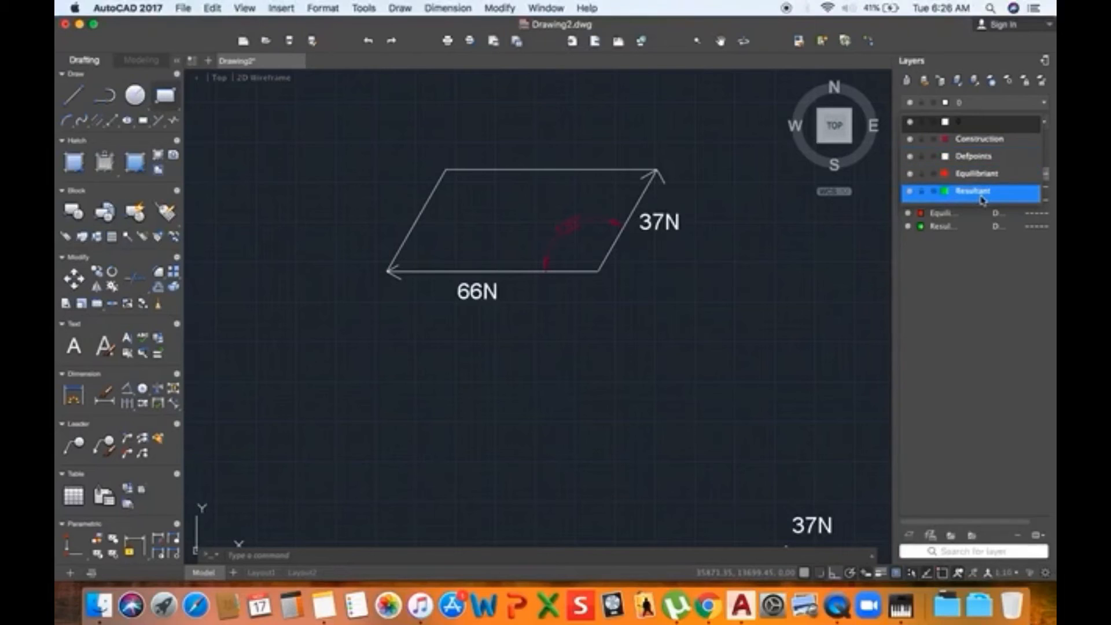
click(981, 196)
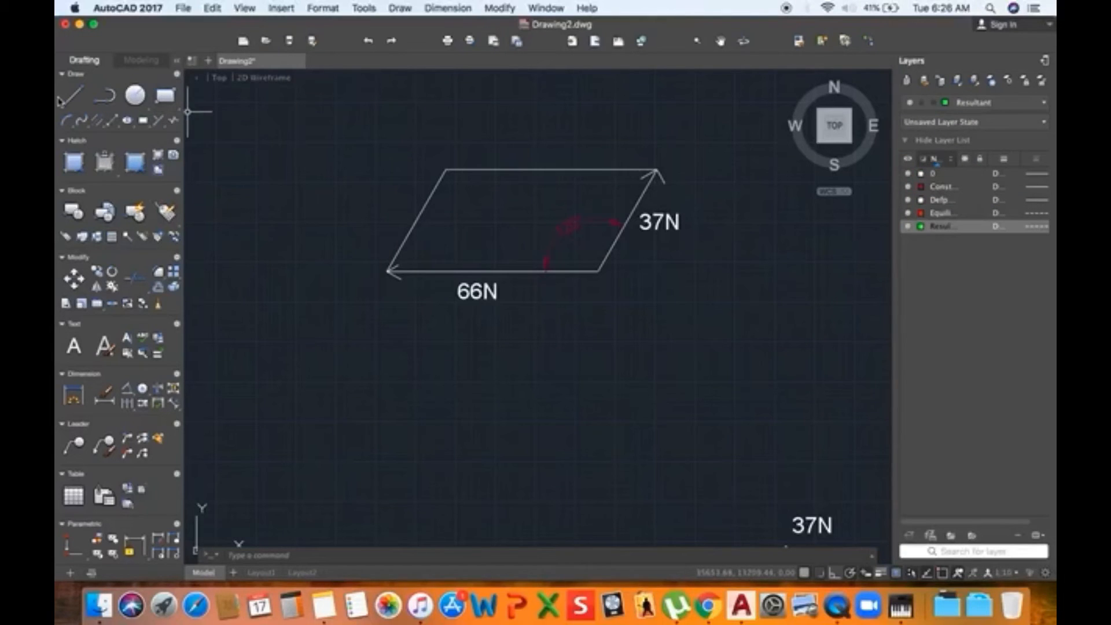
click(74, 98)
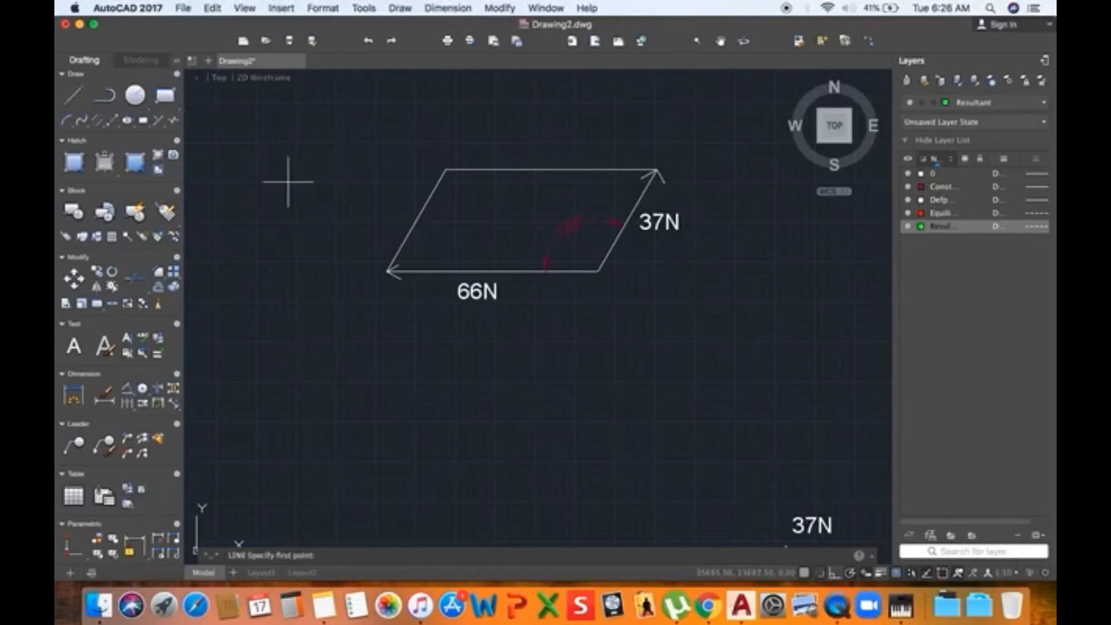
click(598, 270)
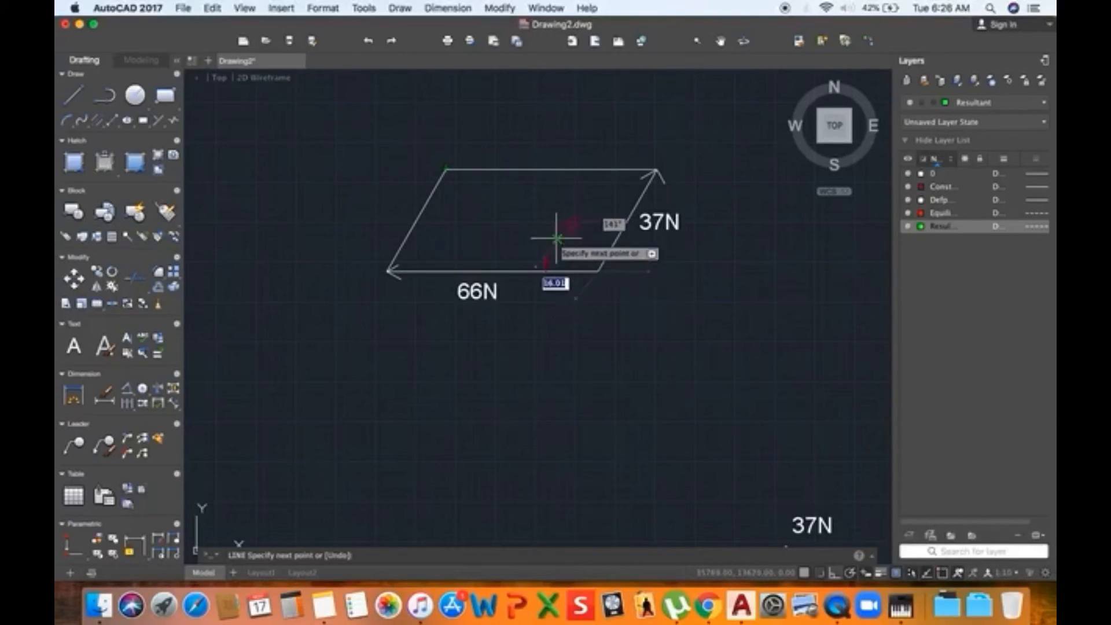
scroll(446, 169, up, 3)
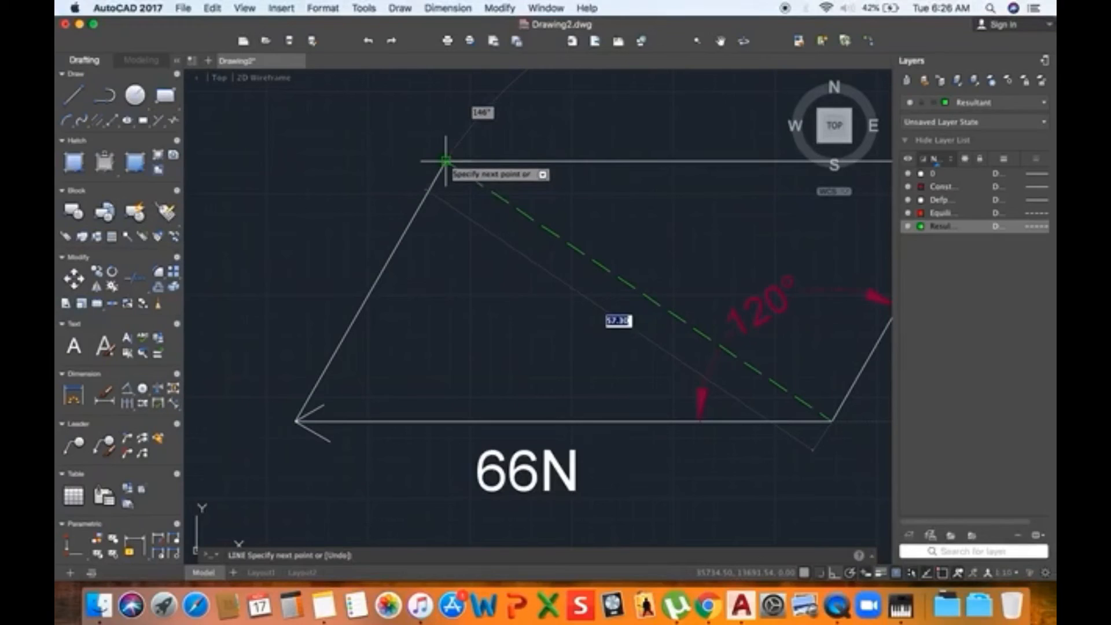
click(445, 161)
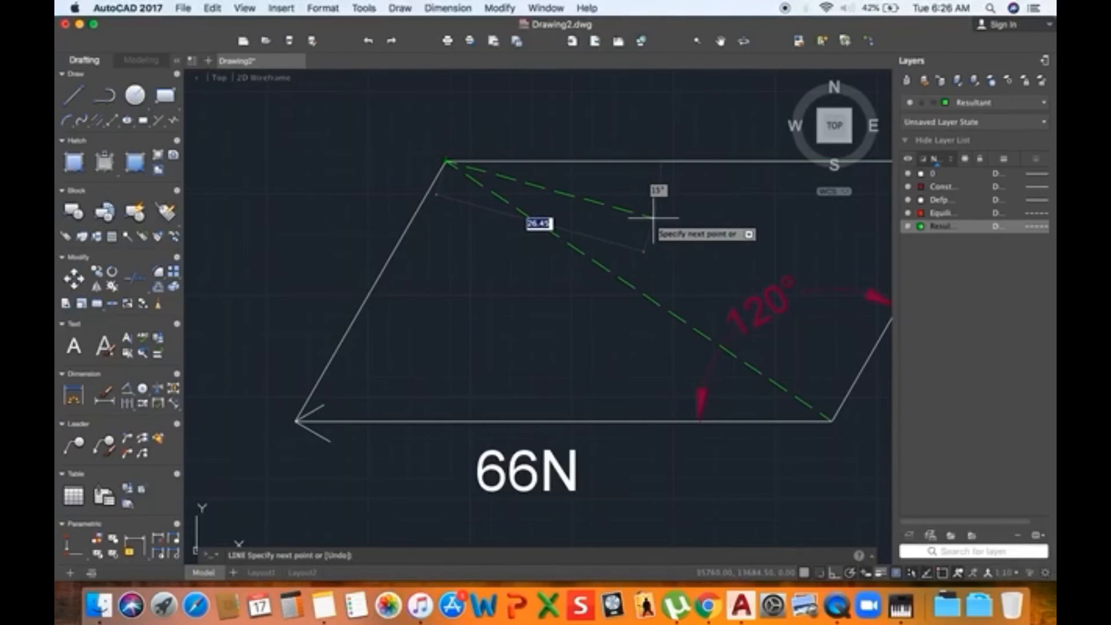
key(Return)
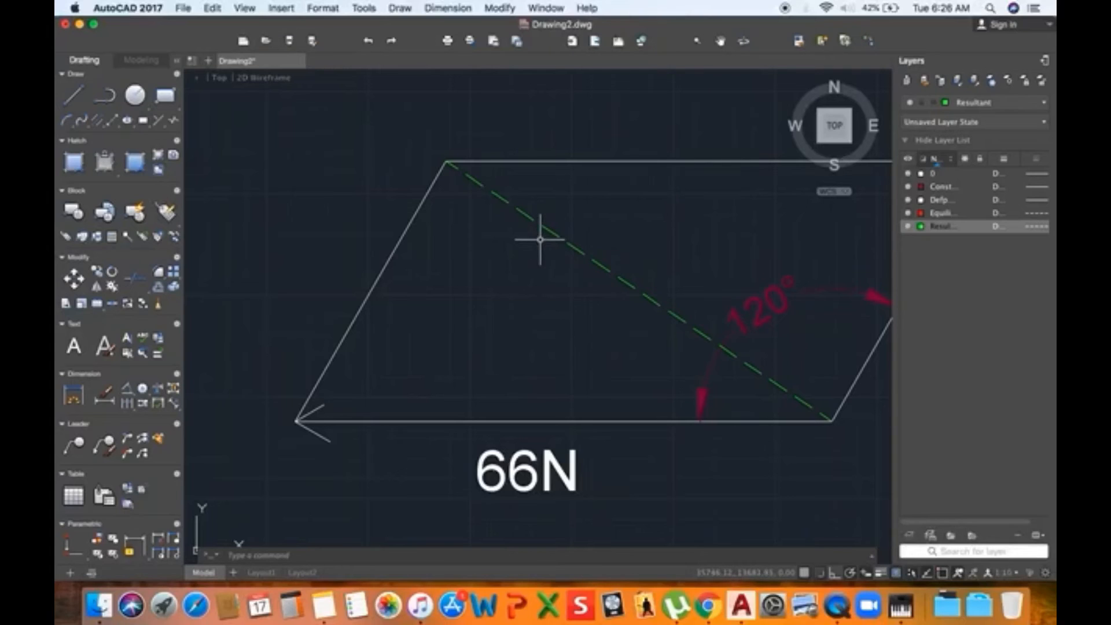
Draw an arrowhead of two short lines at the upper-left end of the resultant diagonal
scroll(539, 240, down, 2)
middle_drag(714, 359, 633, 383)
click(73, 94)
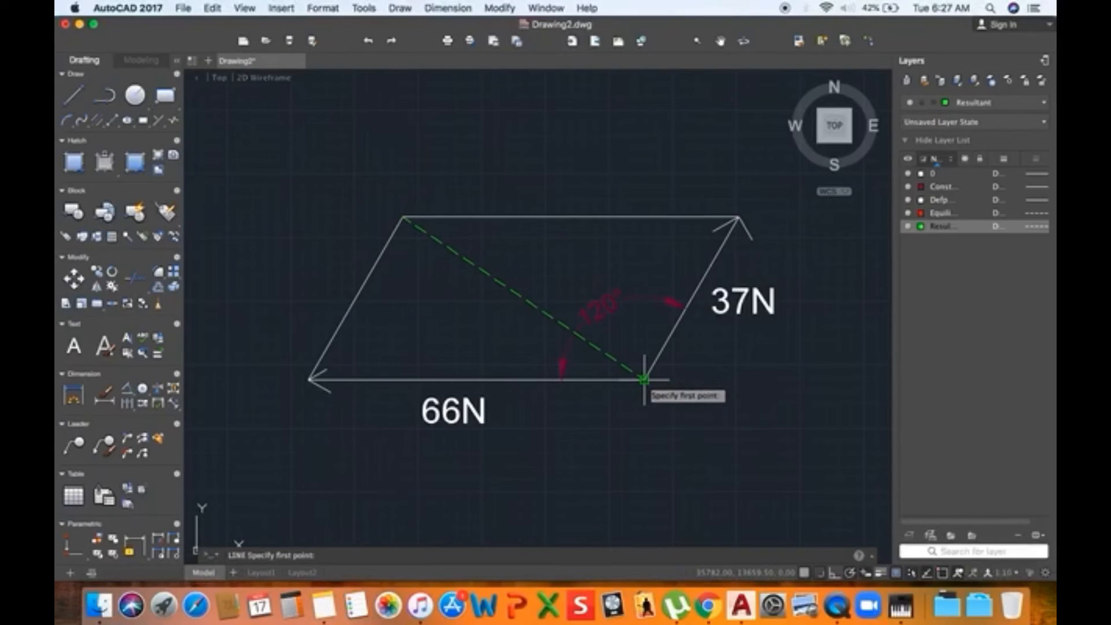
scroll(384, 236, up, 2)
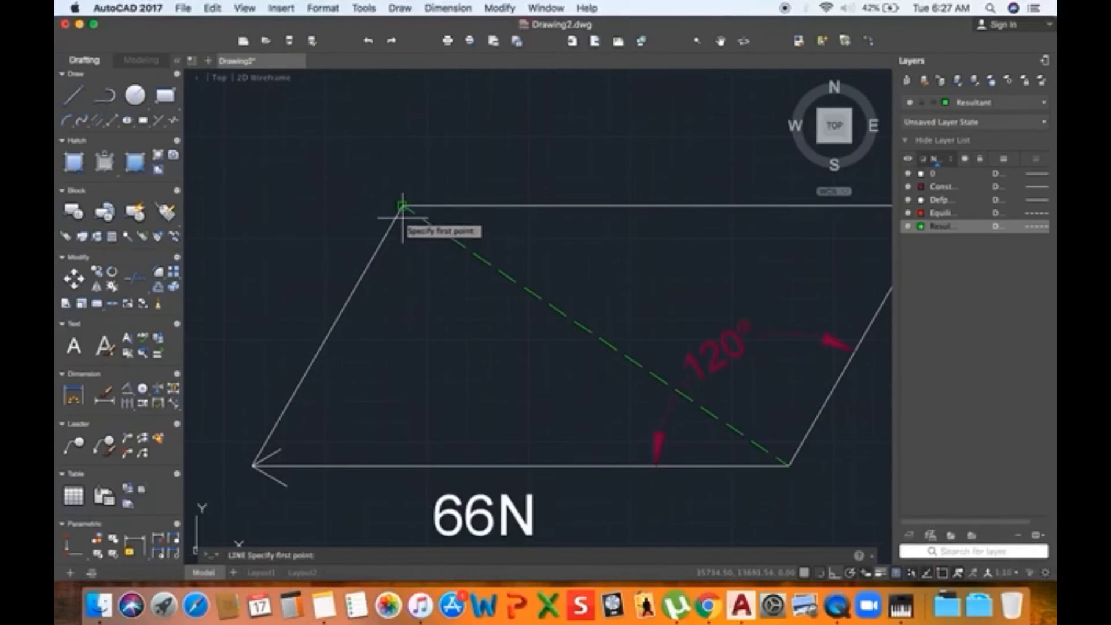
click(402, 207)
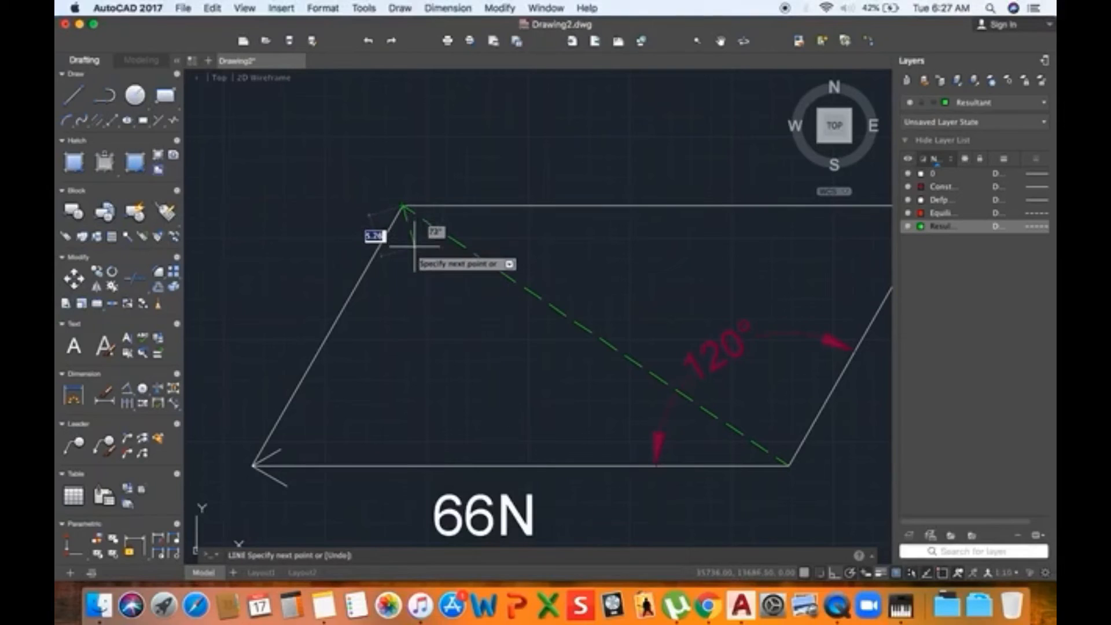
key(Escape)
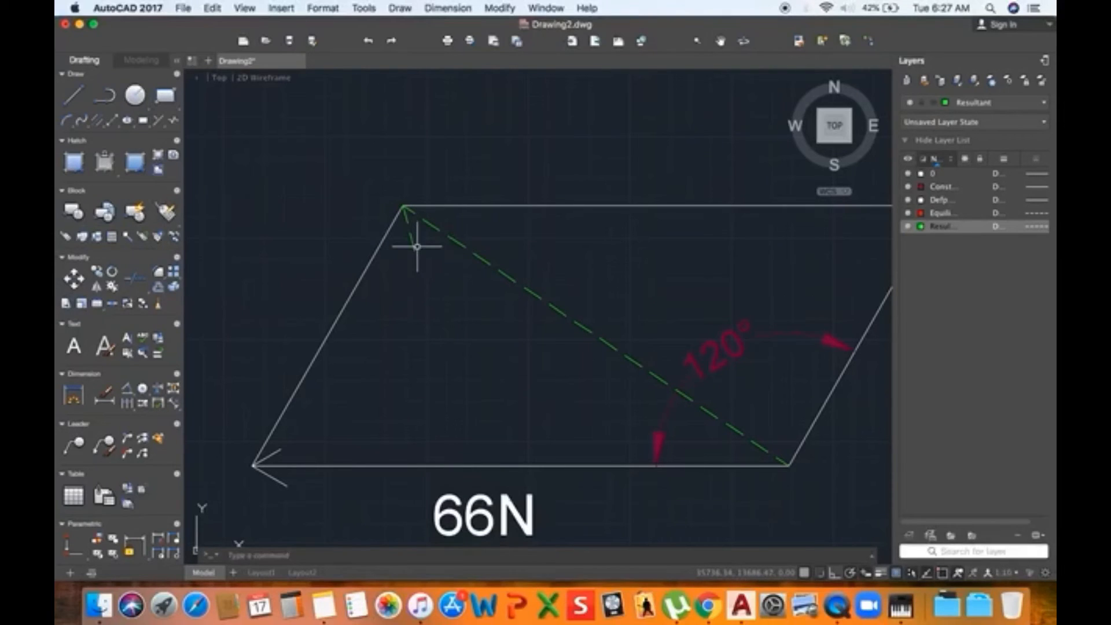
key(Return)
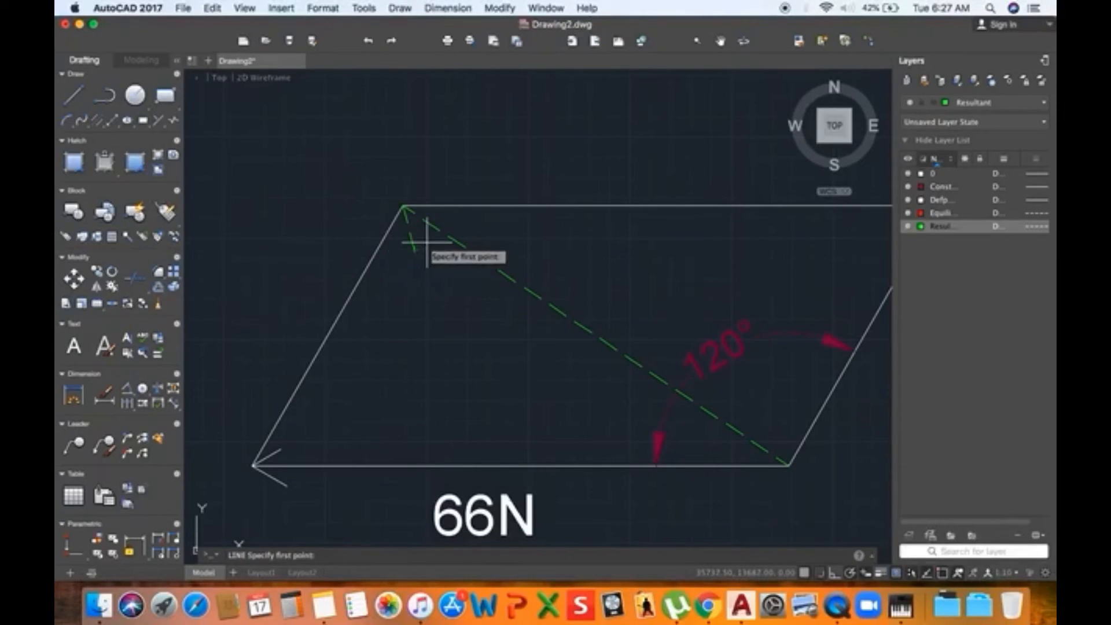
click(403, 206)
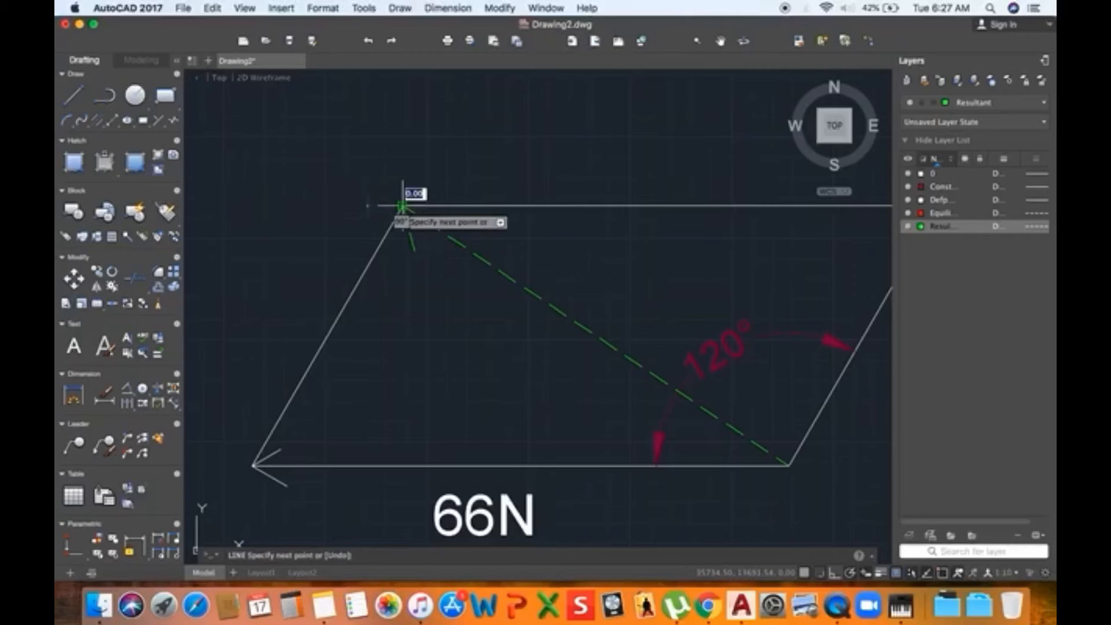
click(476, 220)
key(Escape)
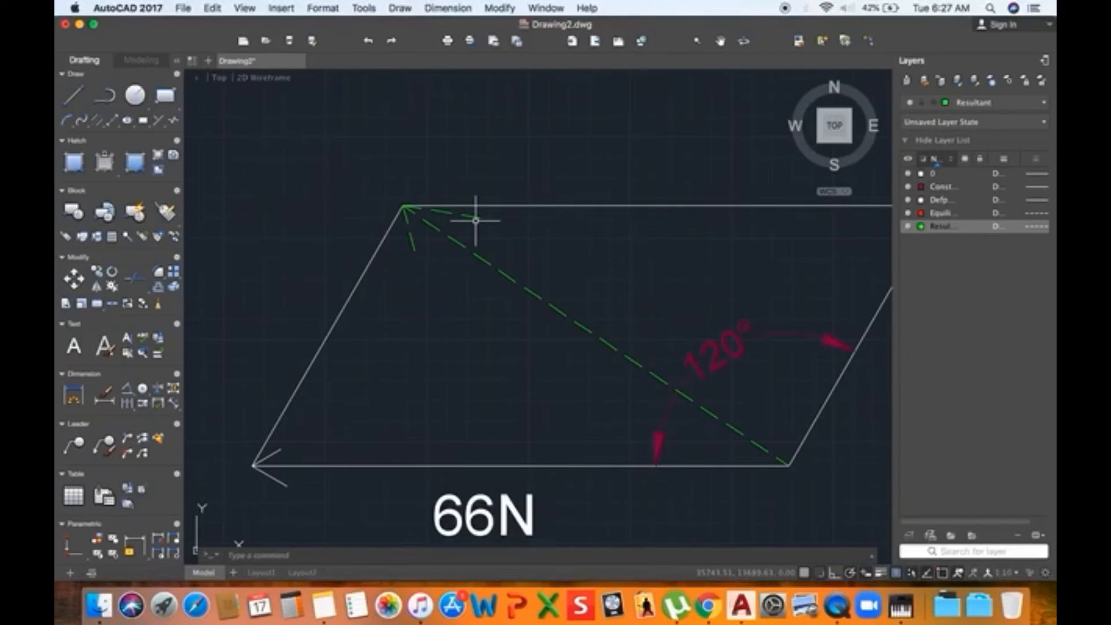
Move the two copied sides of the parallelogram to the Construction layer
scroll(469, 243, down, 3)
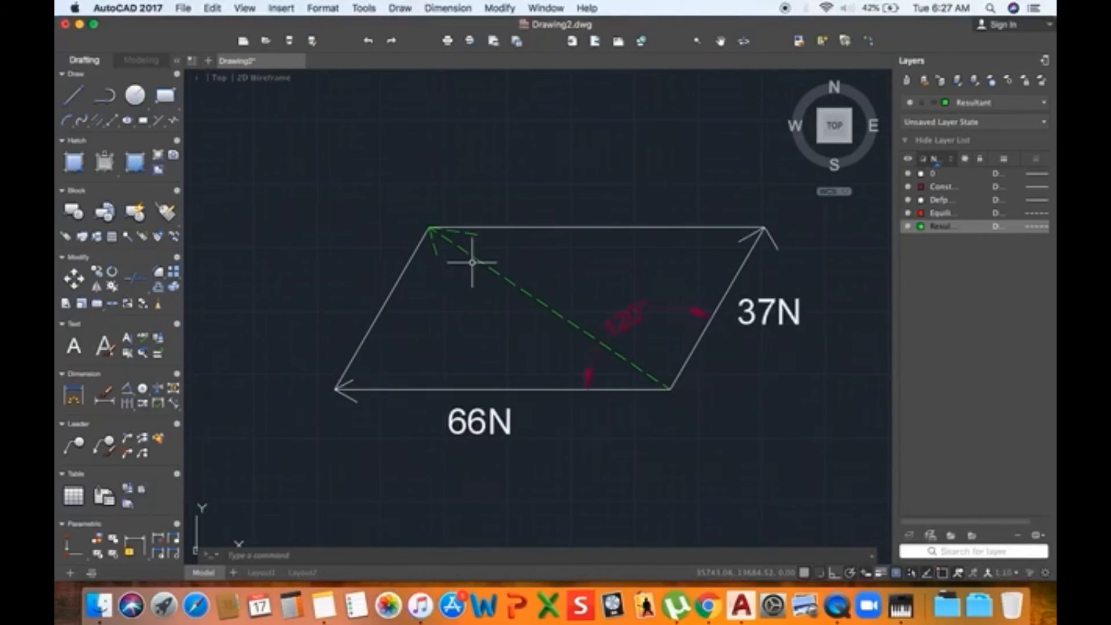
click(389, 282)
click(509, 238)
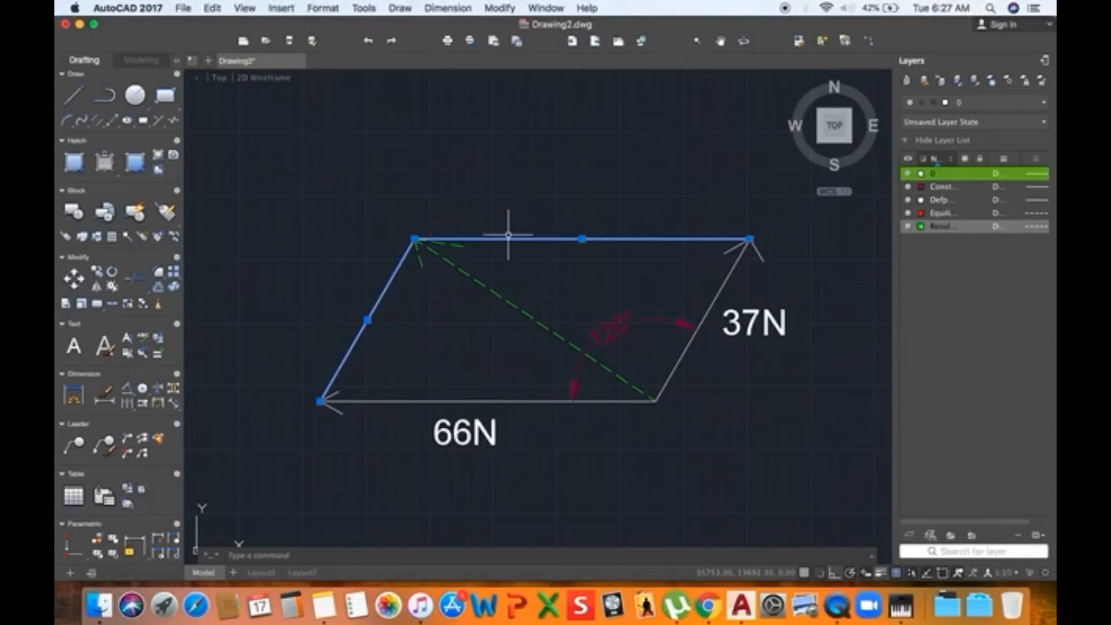
click(1000, 106)
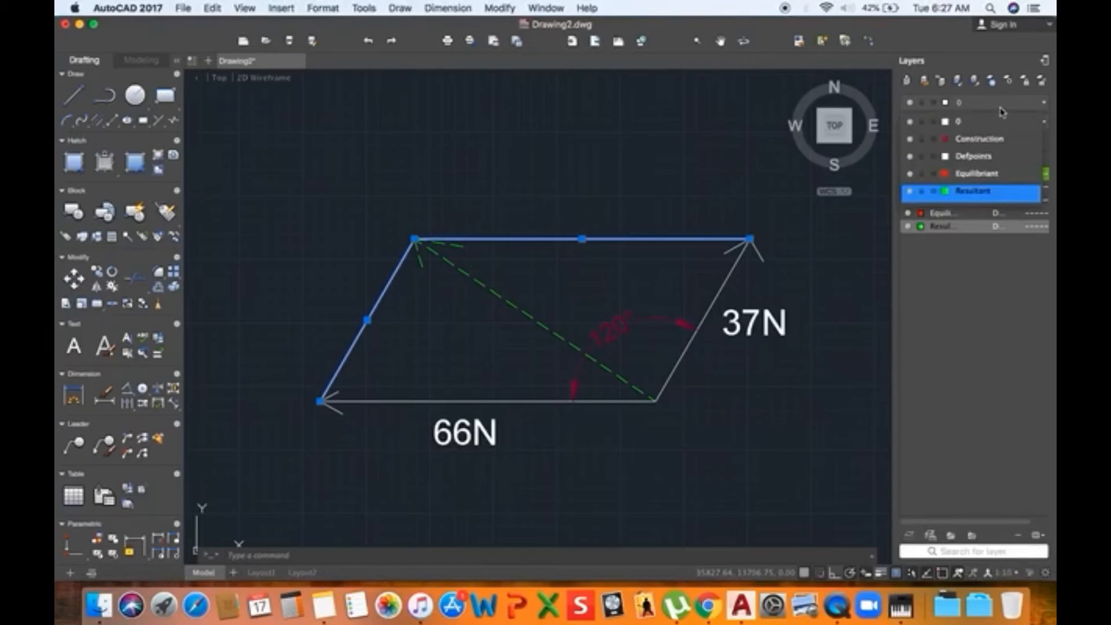
click(1001, 139)
key(Escape)
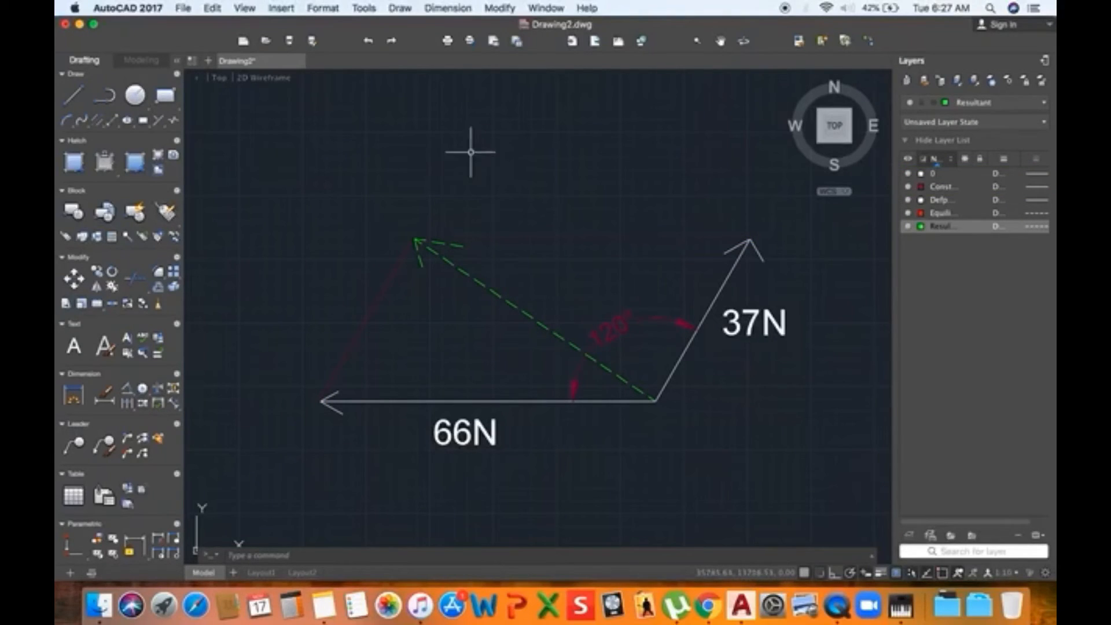
Add an aligned dimension between the resultant's arrow tip and the shared corner, placing it above the diagonal
mouse_move(527, 261)
middle_down()
mouse_move(420, 233)
mouse_move(451, 208)
middle_up()
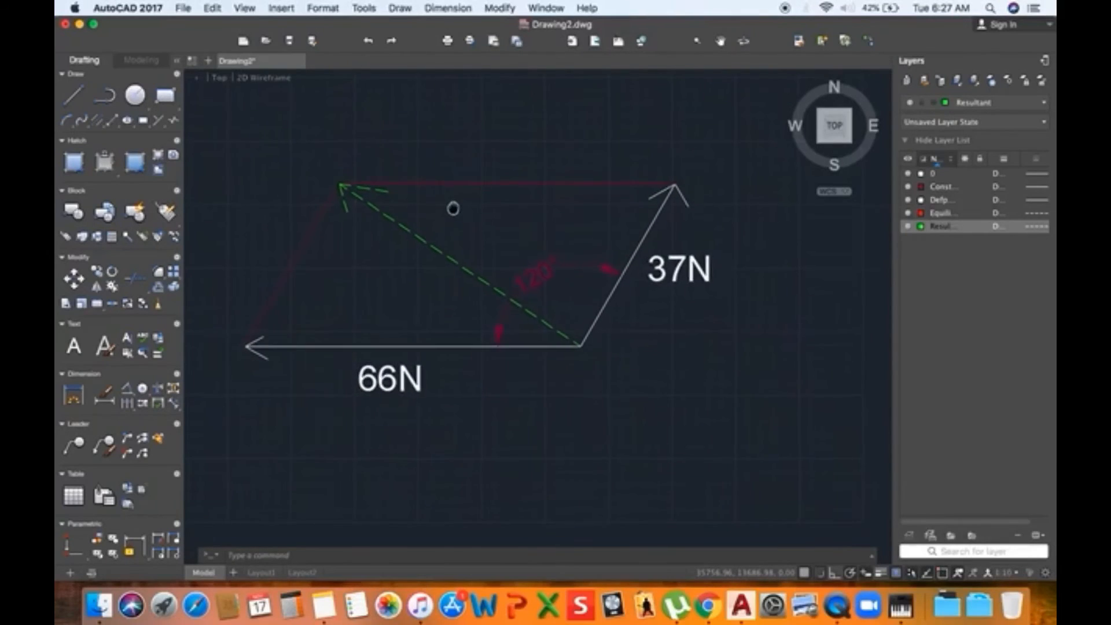
scroll(468, 226, down, 2)
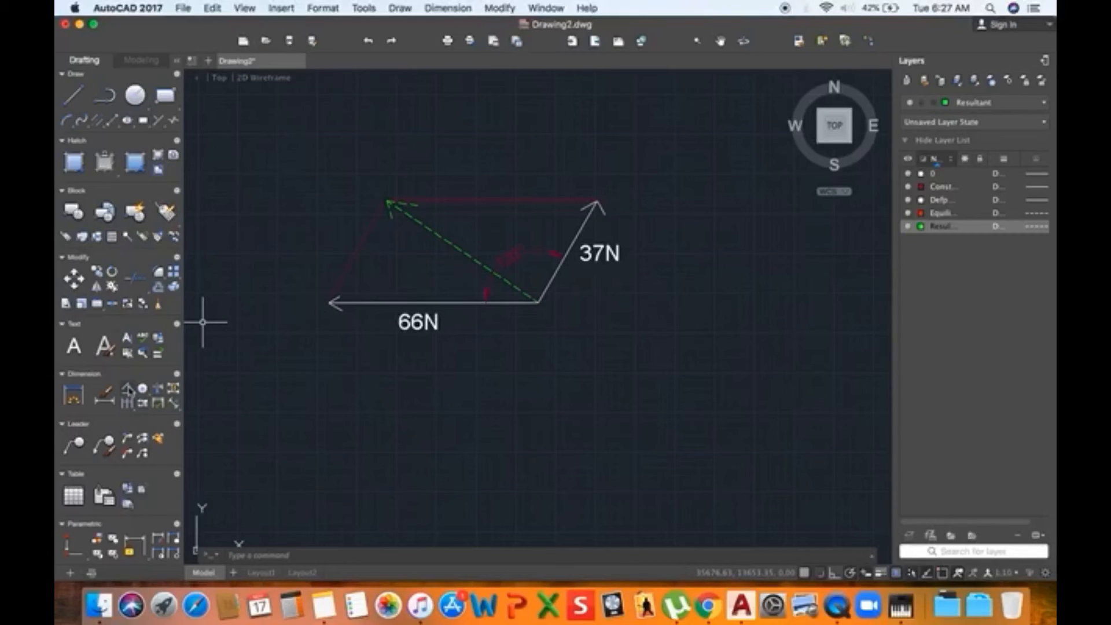
click(129, 391)
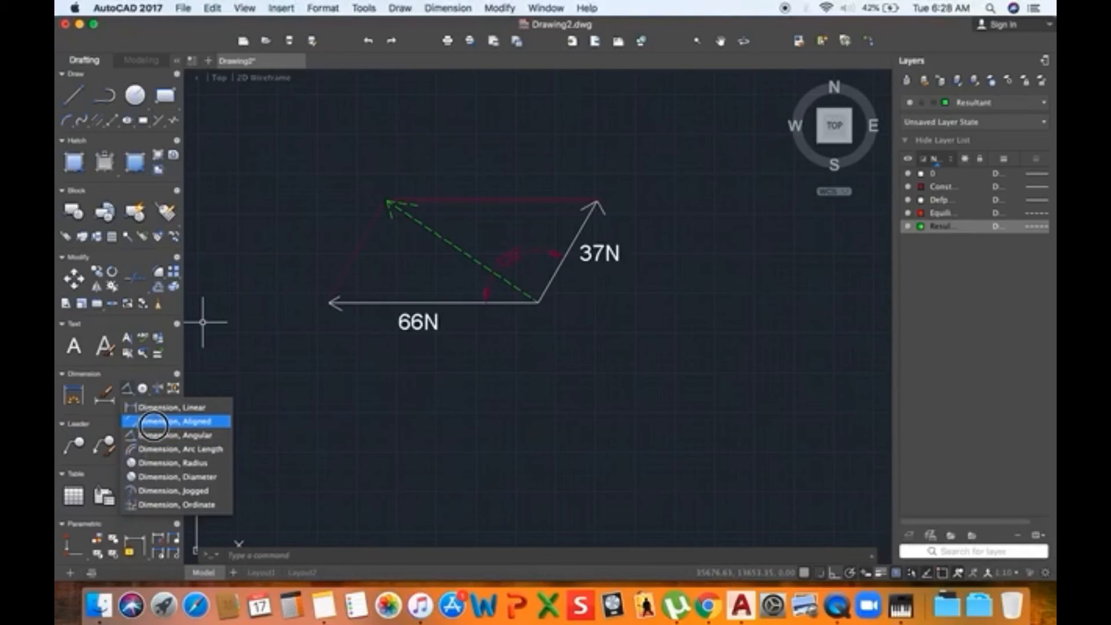
click(153, 426)
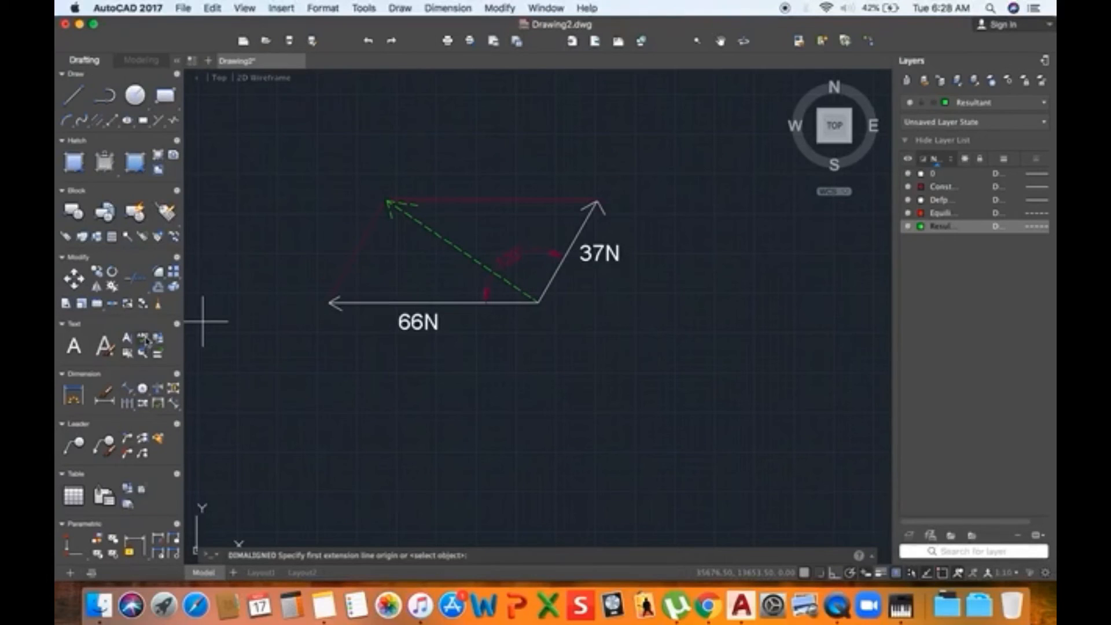
click(388, 201)
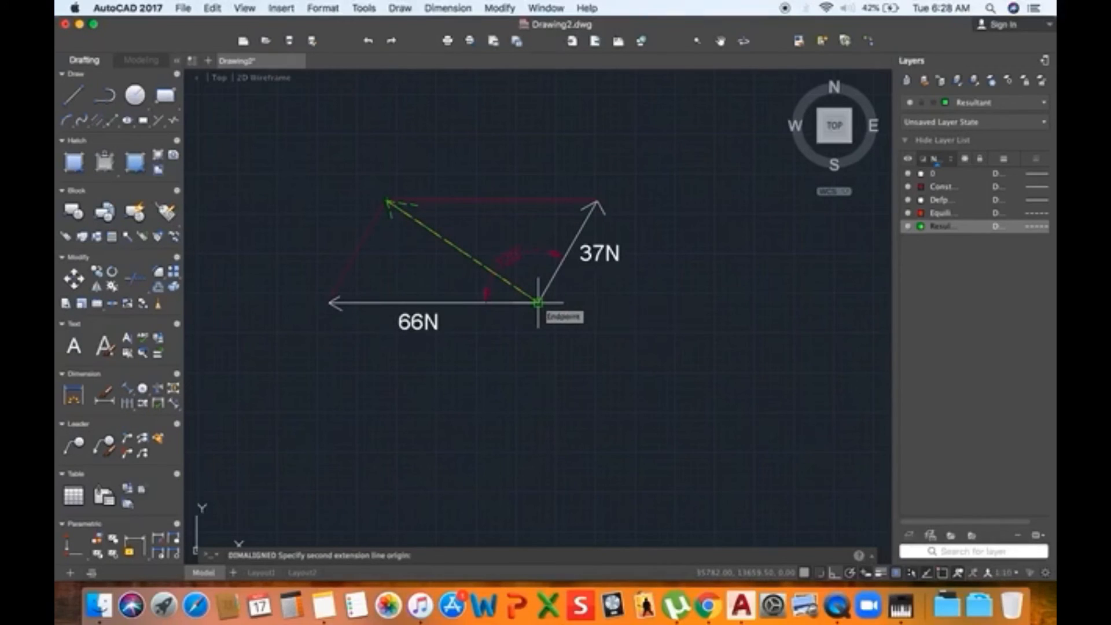
click(537, 302)
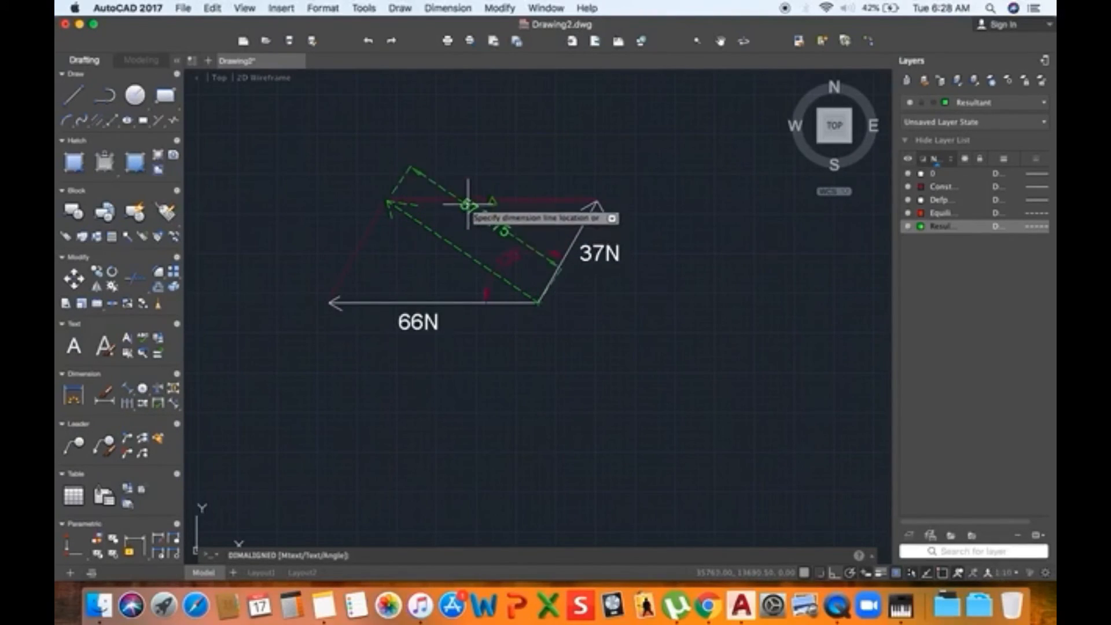
click(471, 183)
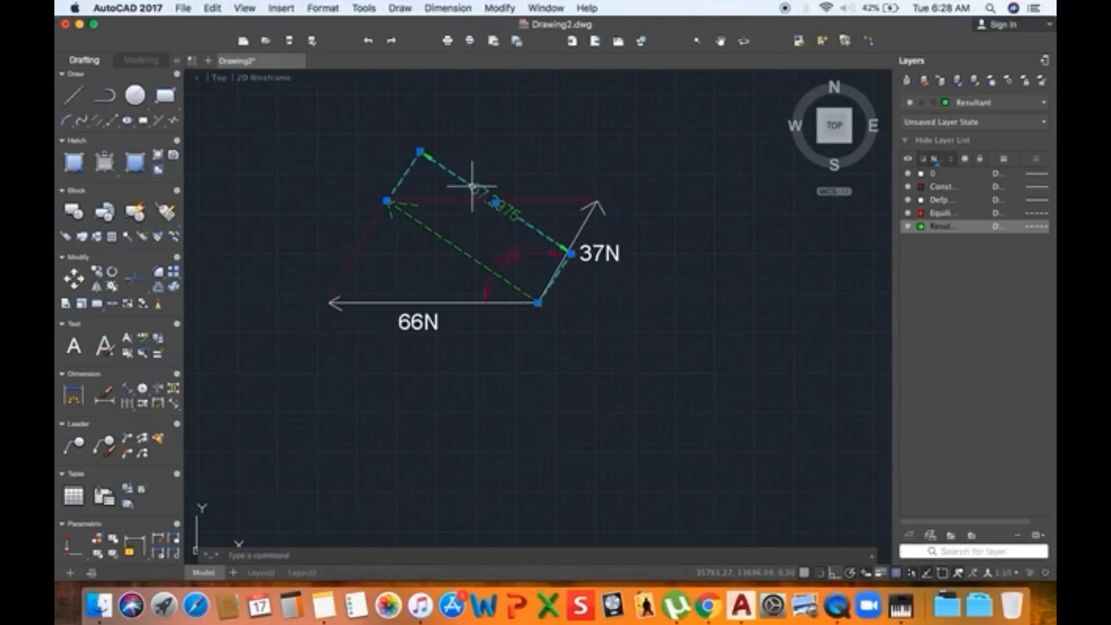
Move the resultant's aligned dimension to the Construction layer
click(471, 180)
click(988, 106)
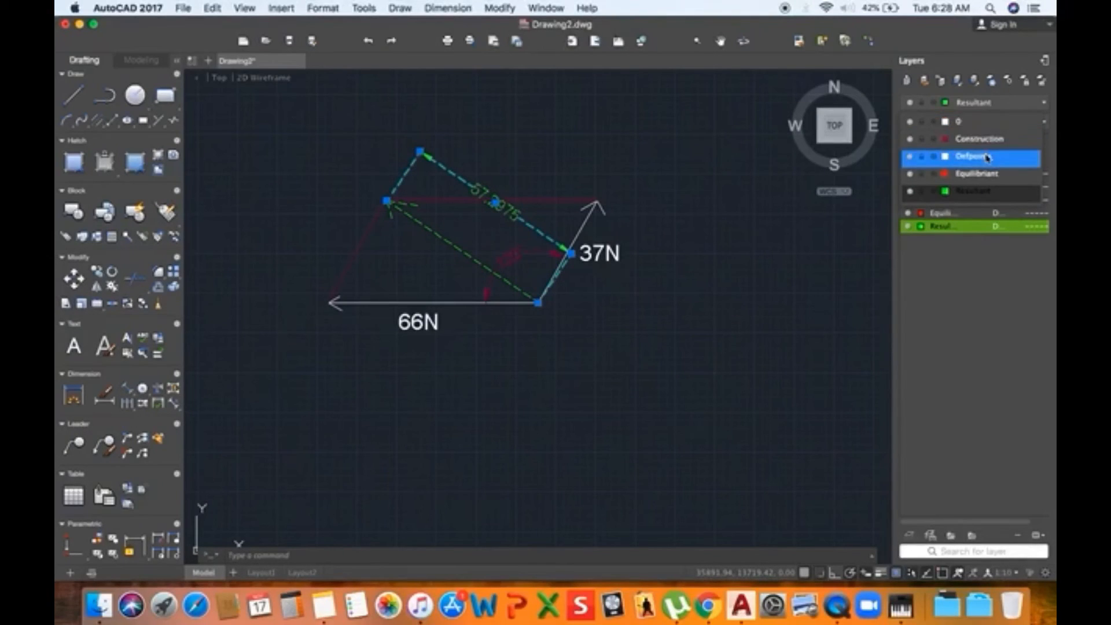
click(988, 141)
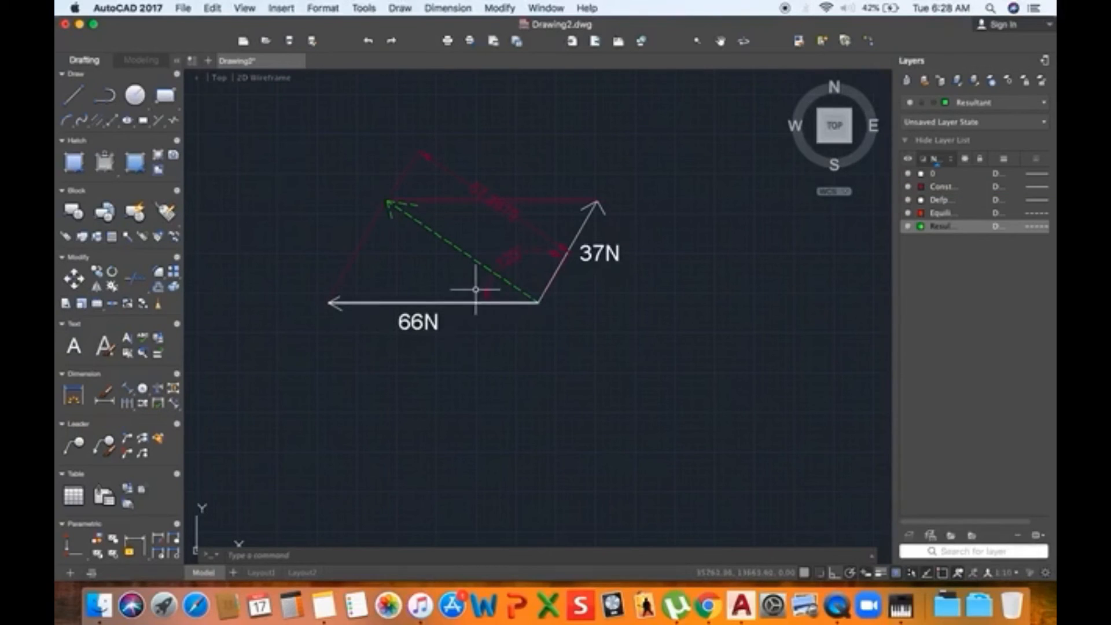
click(1007, 103)
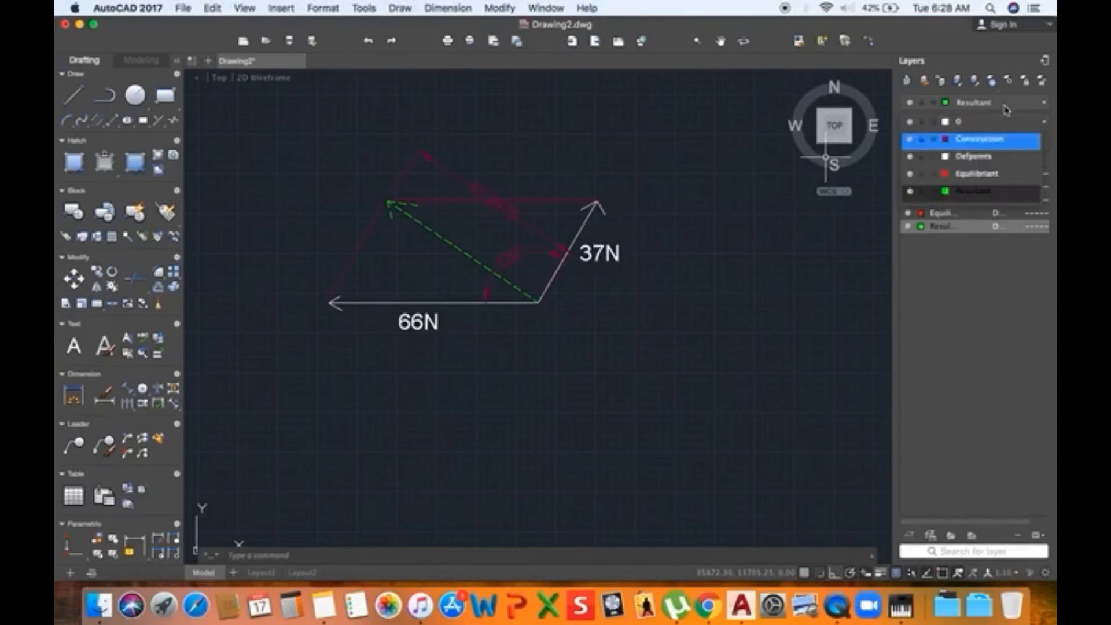
click(995, 145)
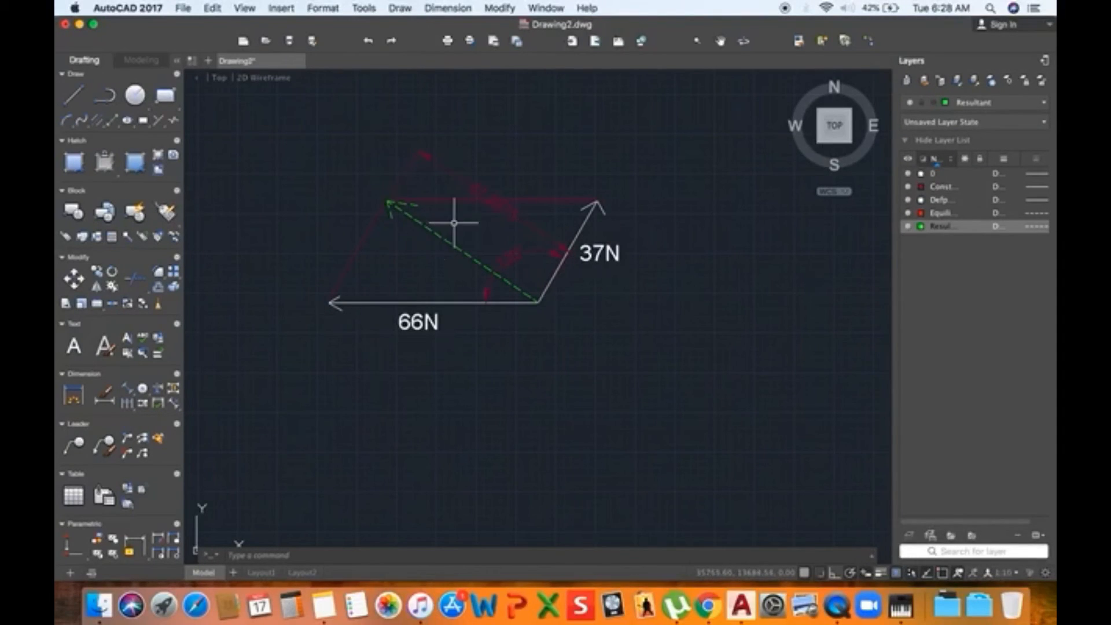
Copy the 37N label and paste the copy just below the resultant diagonal, inside the parallelogram
scroll(504, 227, up, 5)
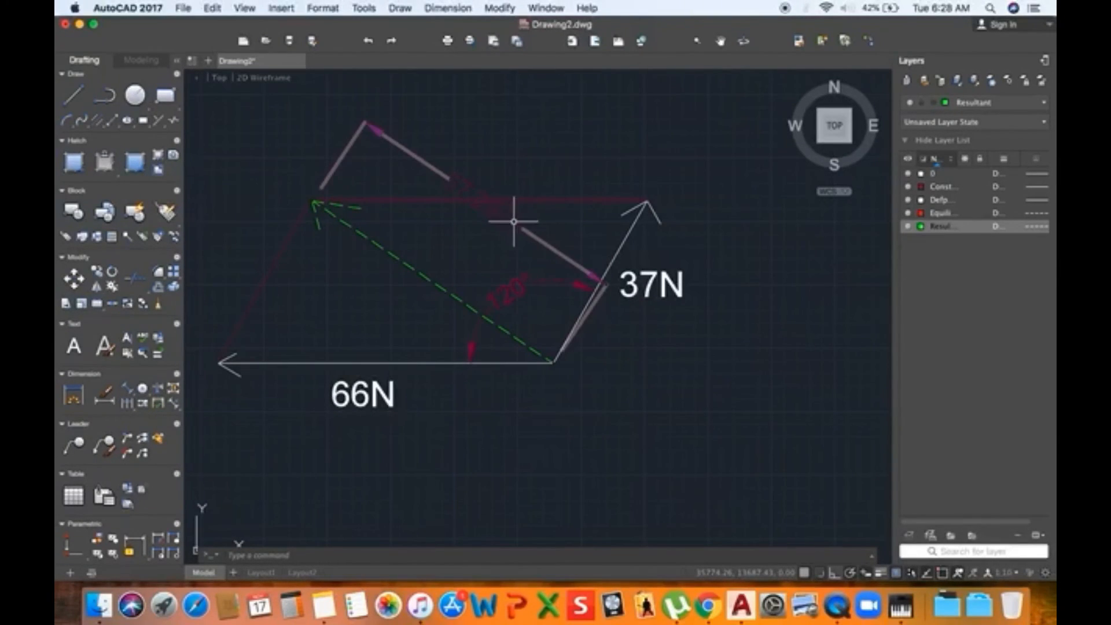
scroll(465, 218, down, 3)
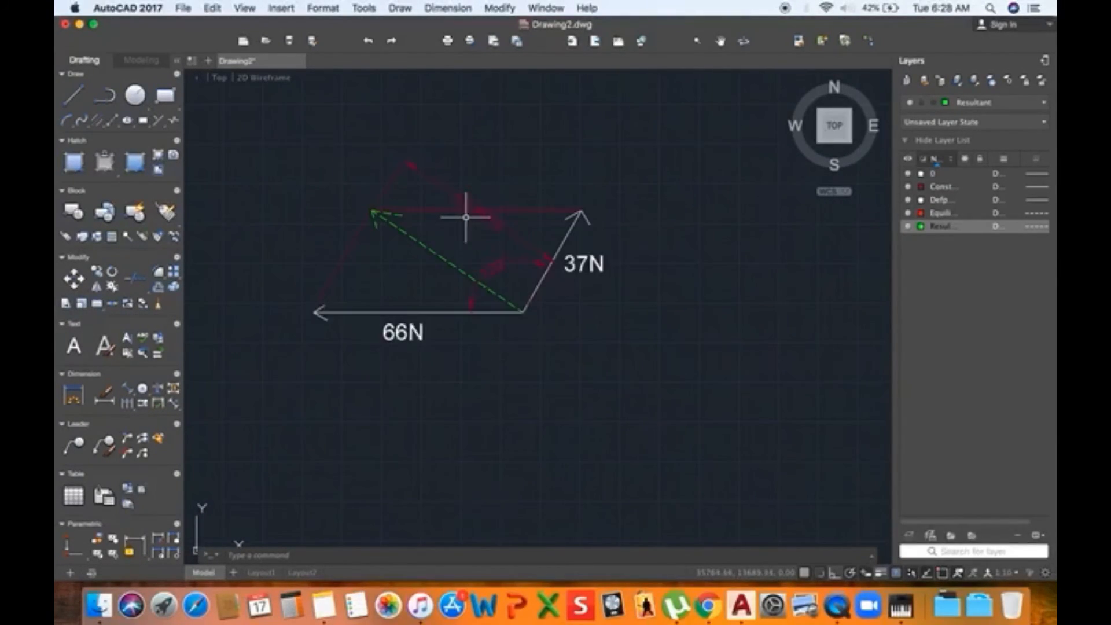
click(605, 256)
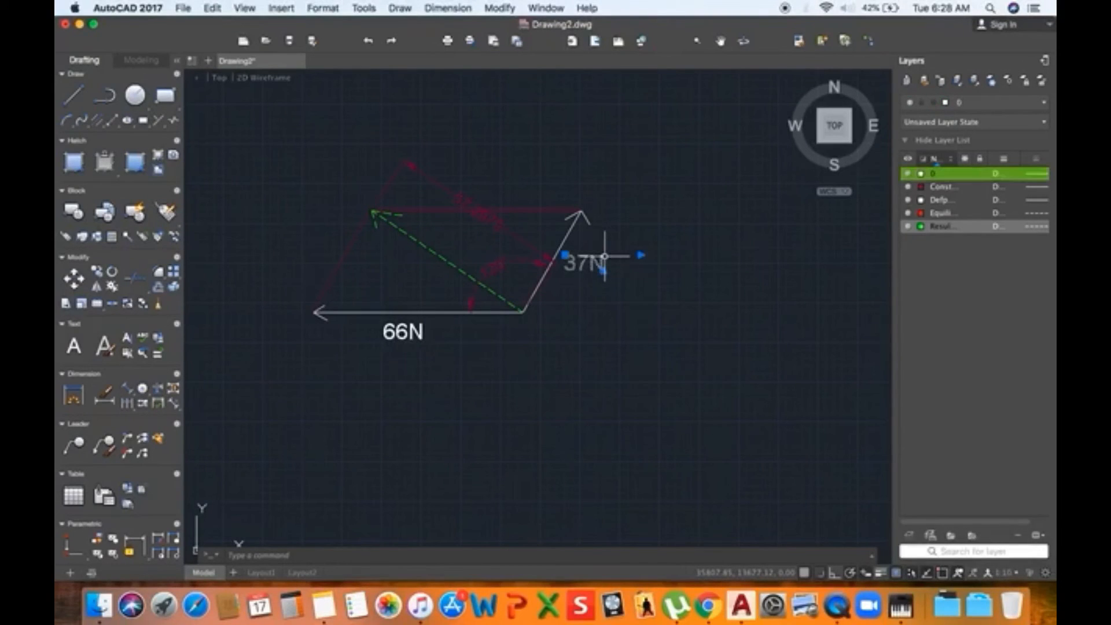
key(super+v)
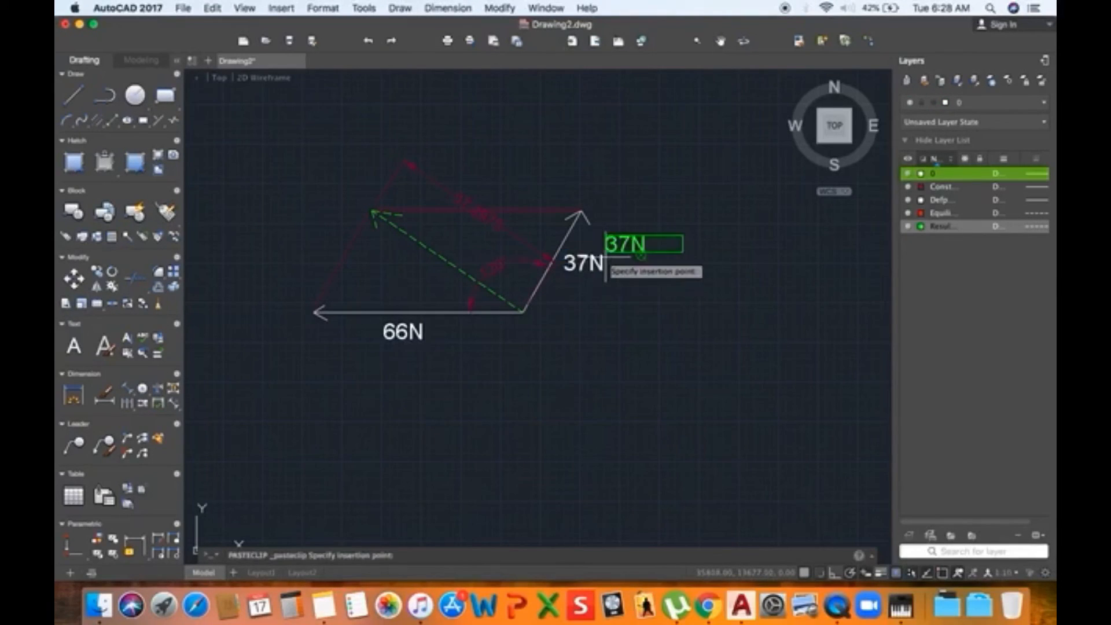
scroll(373, 267, up, 2)
click(373, 268)
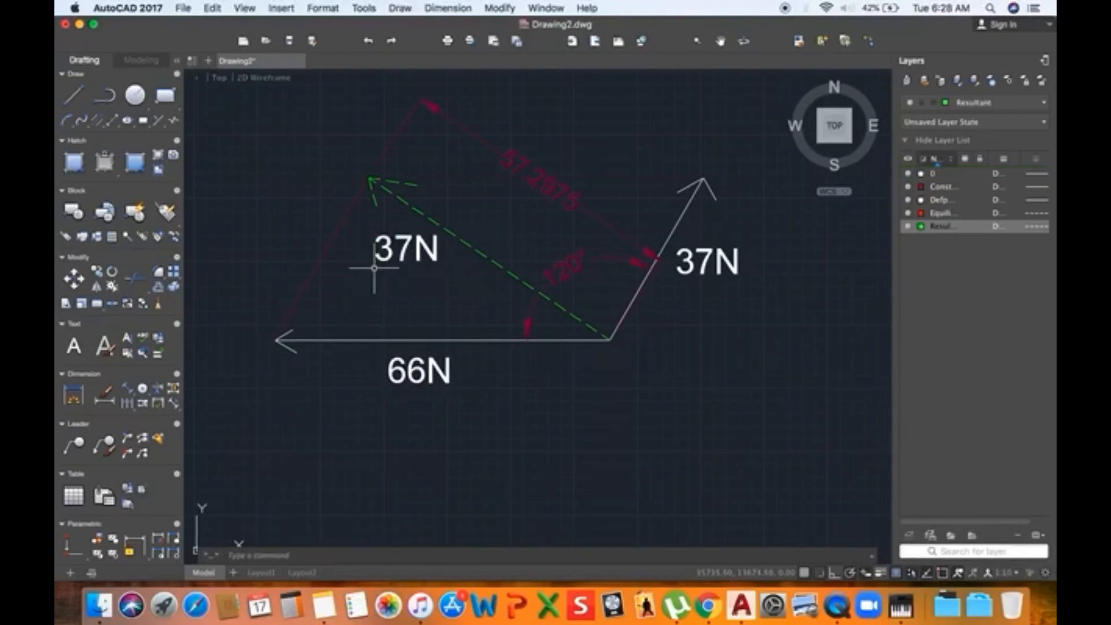
Change the pasted label beneath the resultant diagonal to read 57.3N
click(404, 254)
double_click(404, 255)
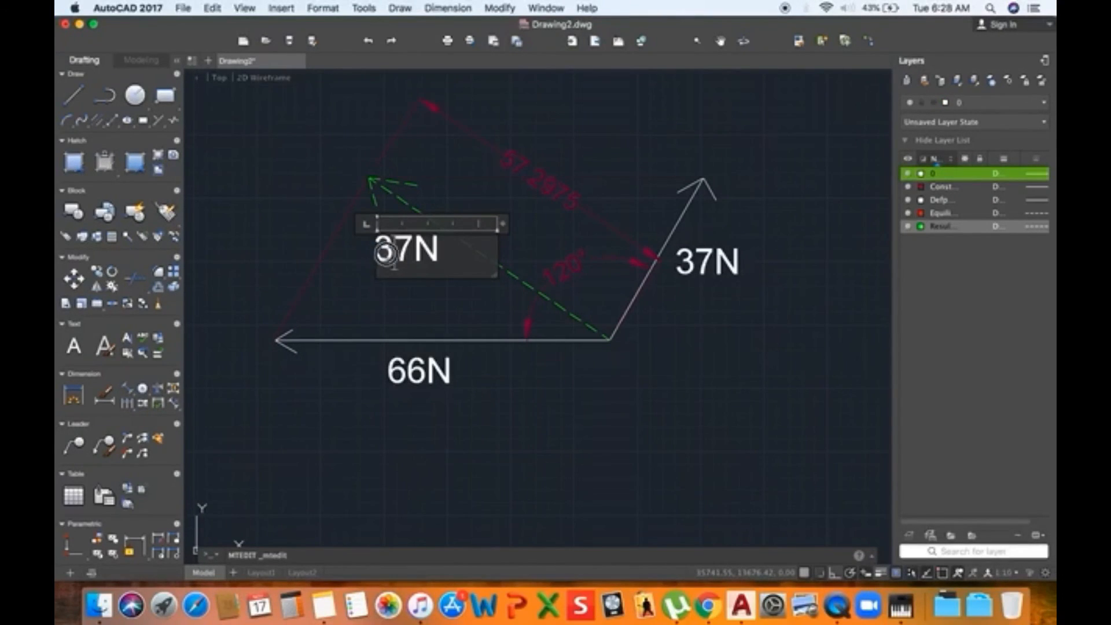
drag(376, 254, 409, 261)
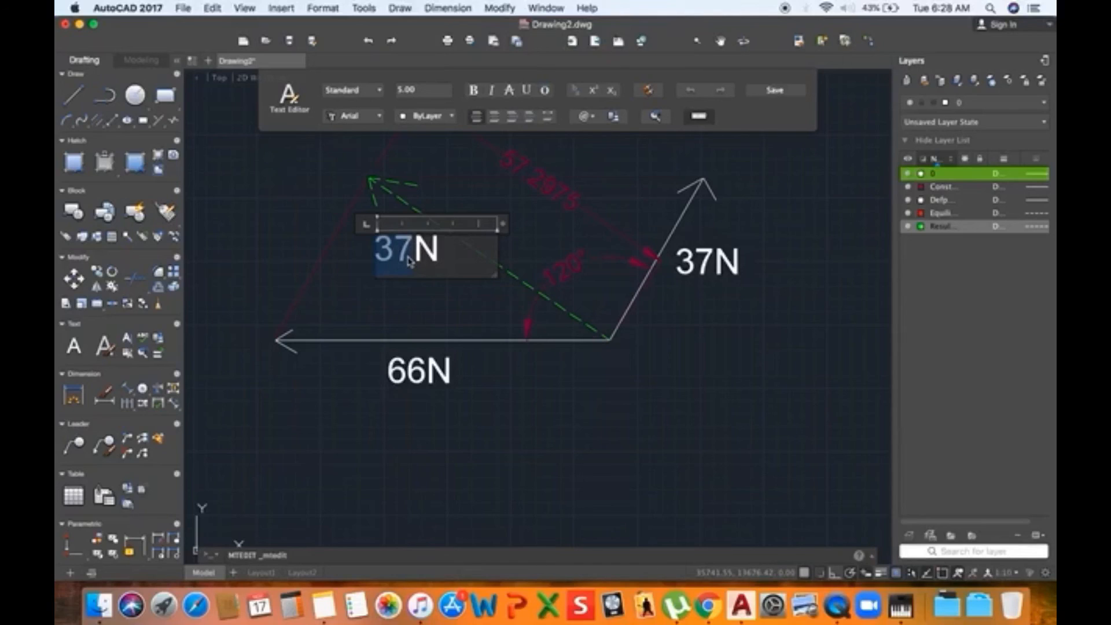
text(57.)
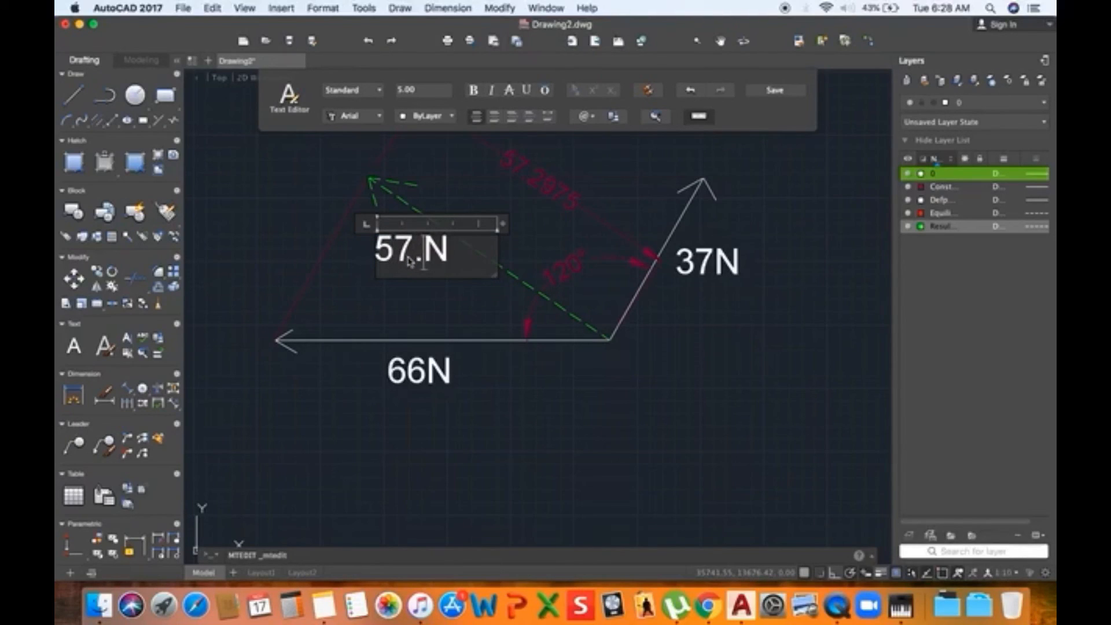
text(3)
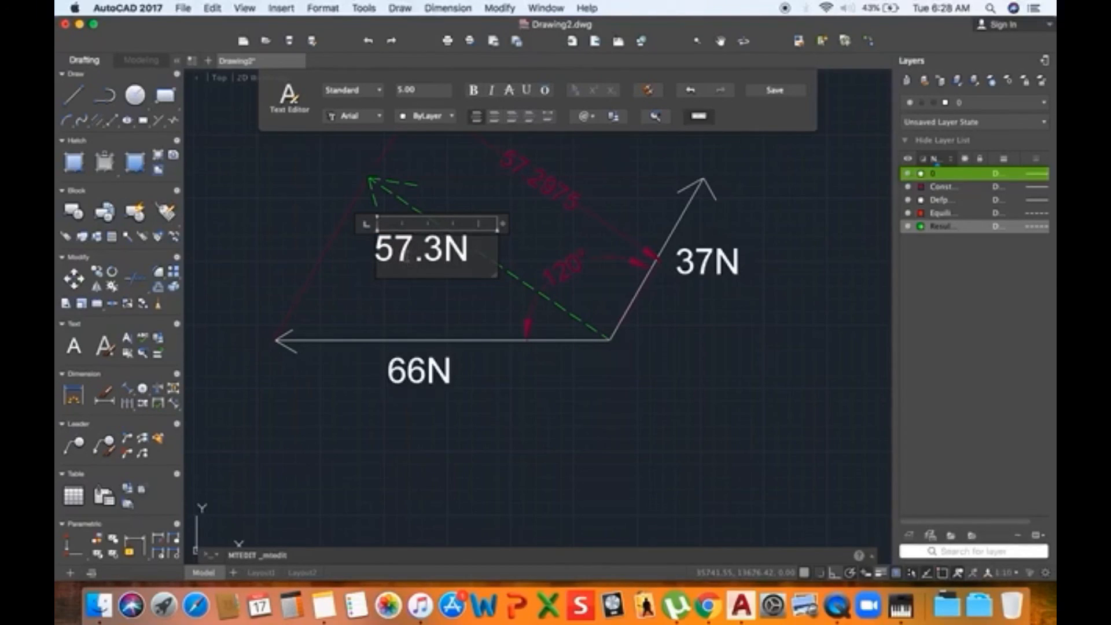
click(354, 287)
scroll(416, 263, down, 2)
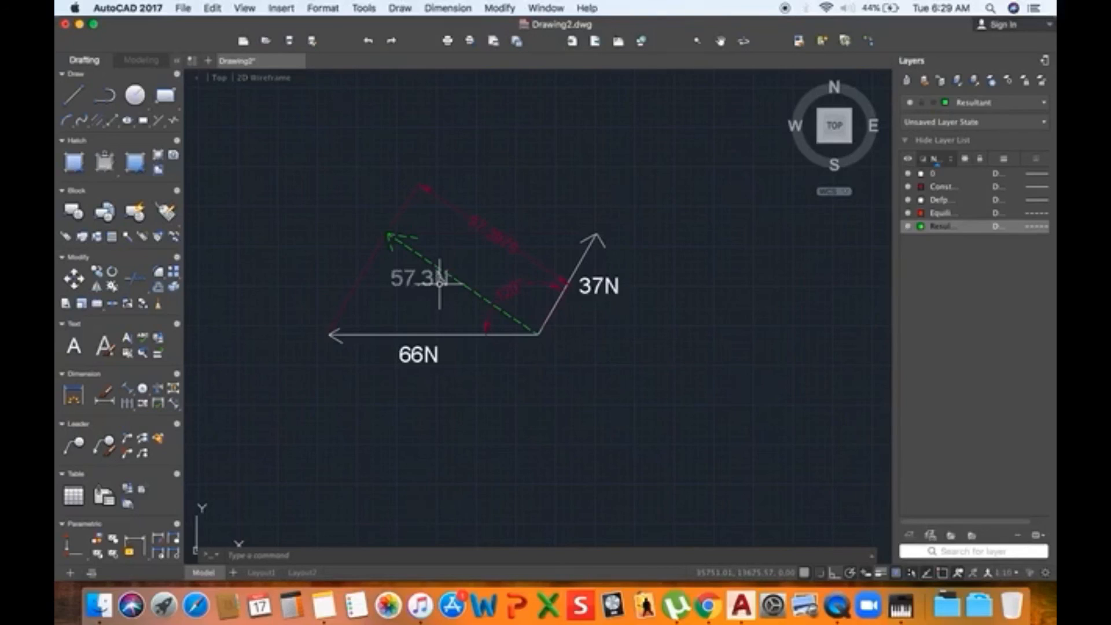
click(440, 281)
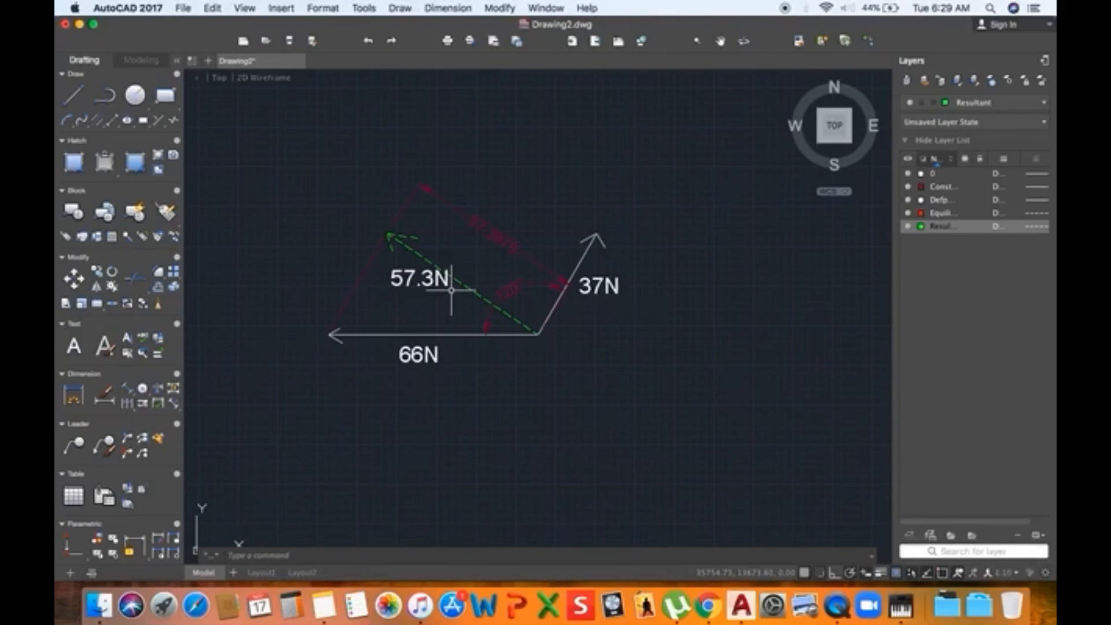